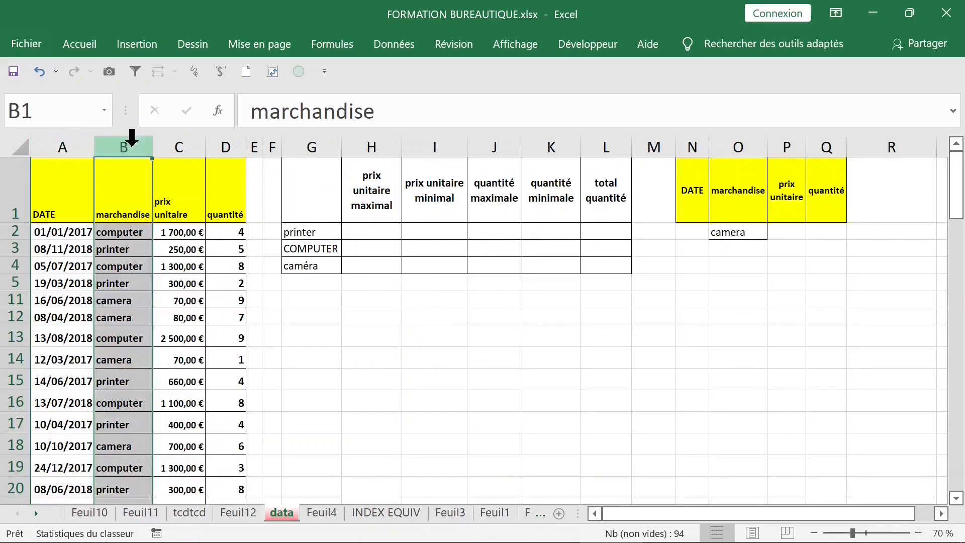
Examine the source columns for merchandise, unit price and quantity, and the summary table's headings and product rows
left_click(179, 136)
left_click(182, 206)
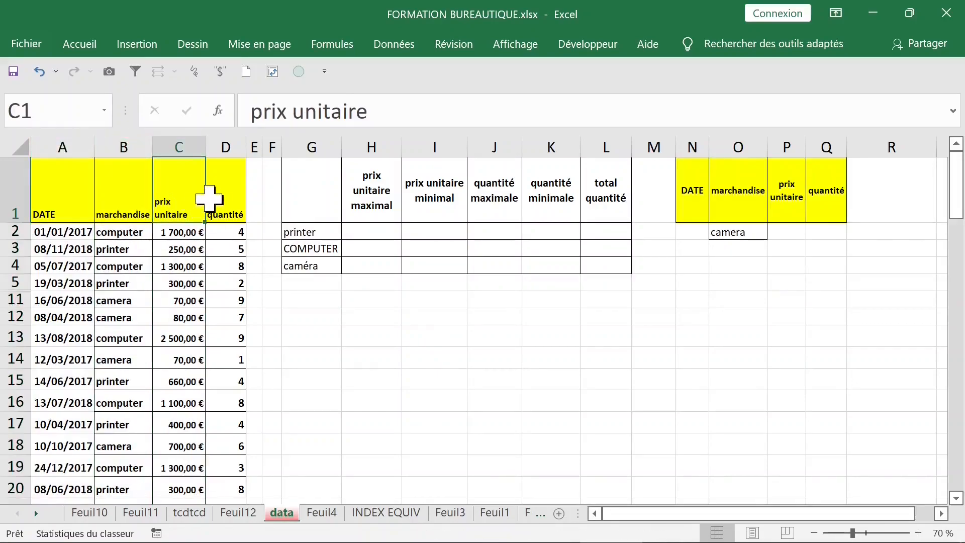
left_click(233, 182)
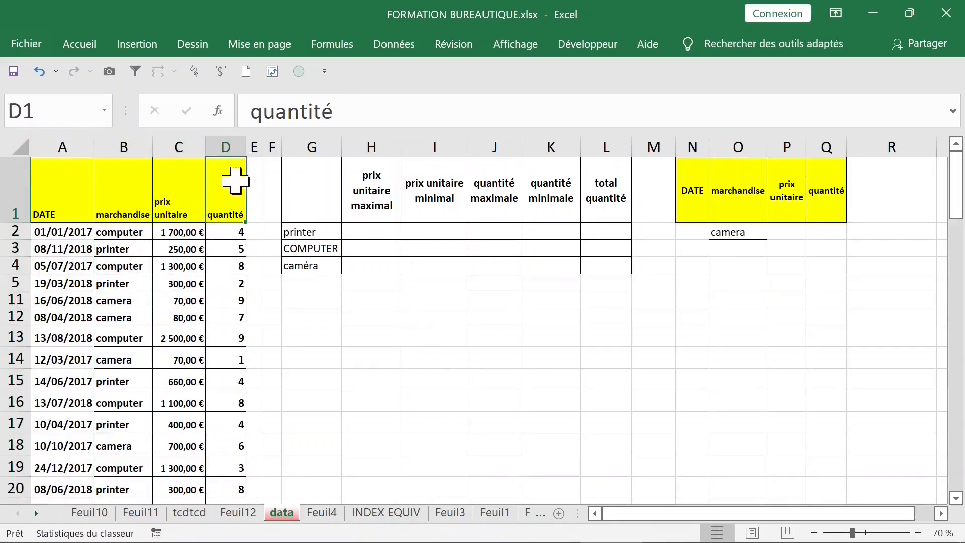
left_click(231, 265)
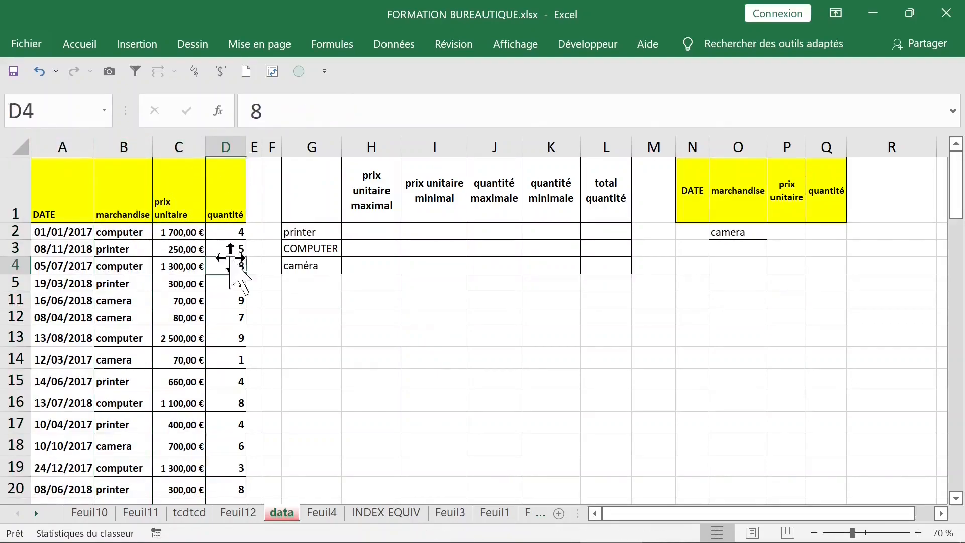
left_click(382, 197)
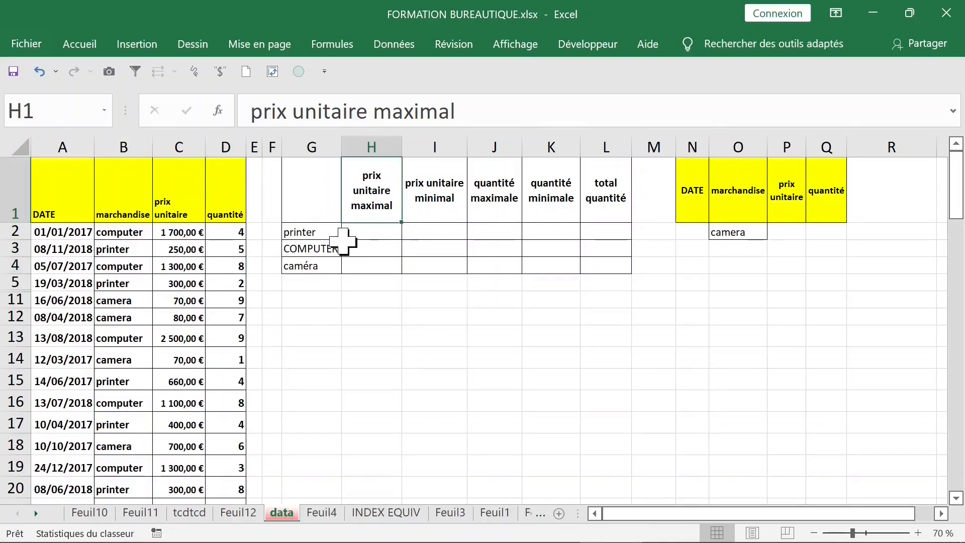
left_click(317, 233)
left_click(327, 249)
left_click(320, 266)
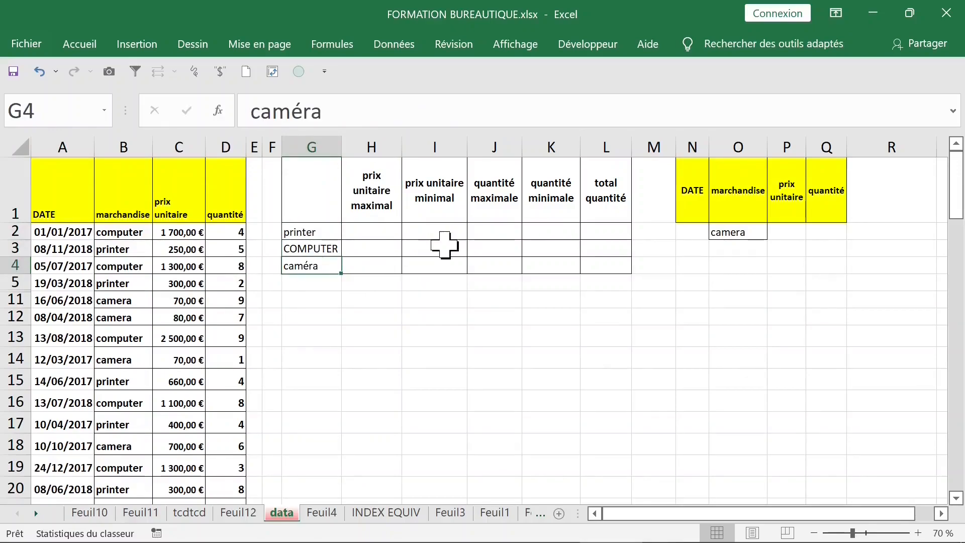
left_click(424, 216)
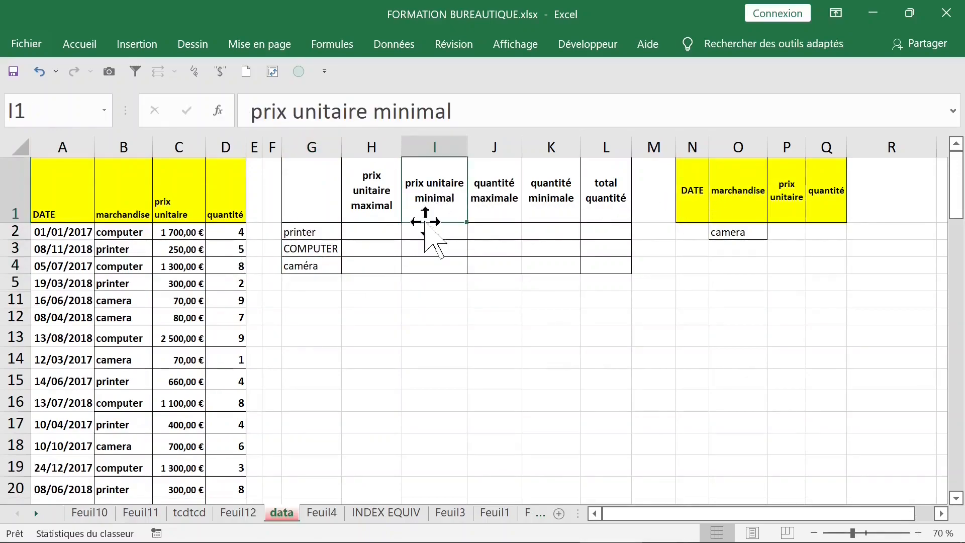
left_click(495, 230)
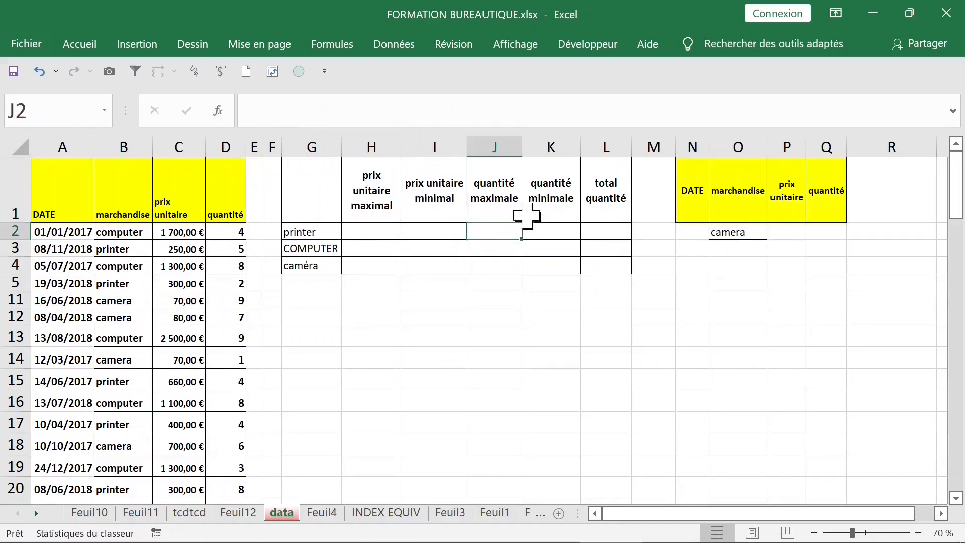
left_click(605, 230)
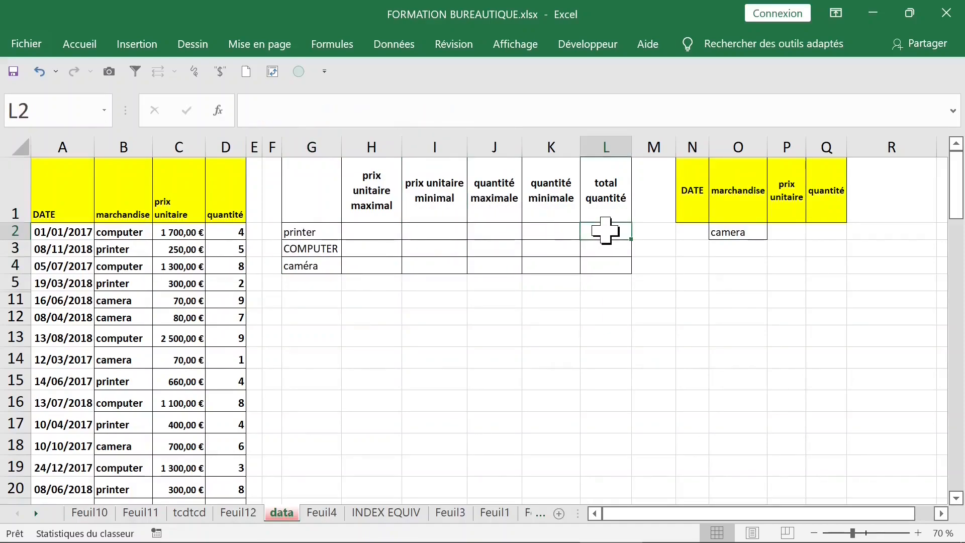
left_click(367, 235)
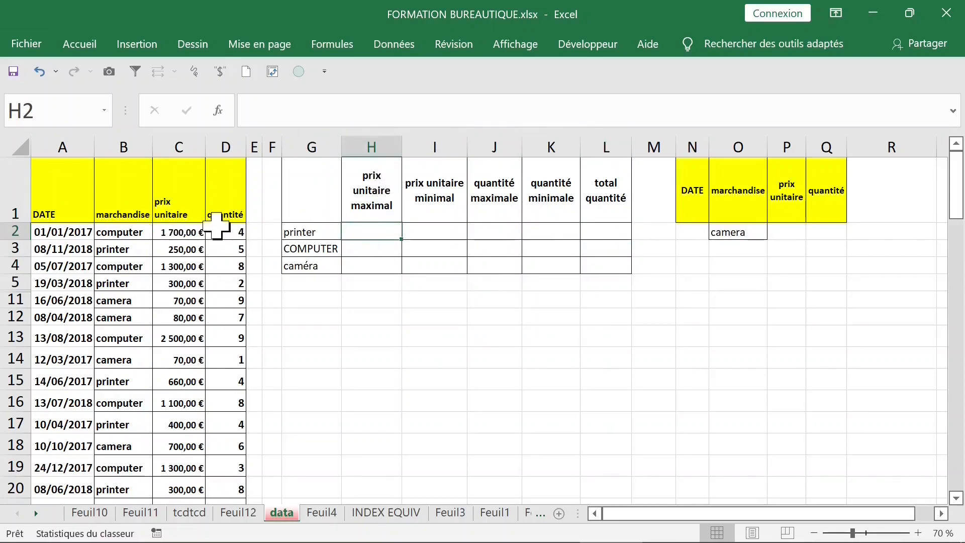
left_click(183, 139)
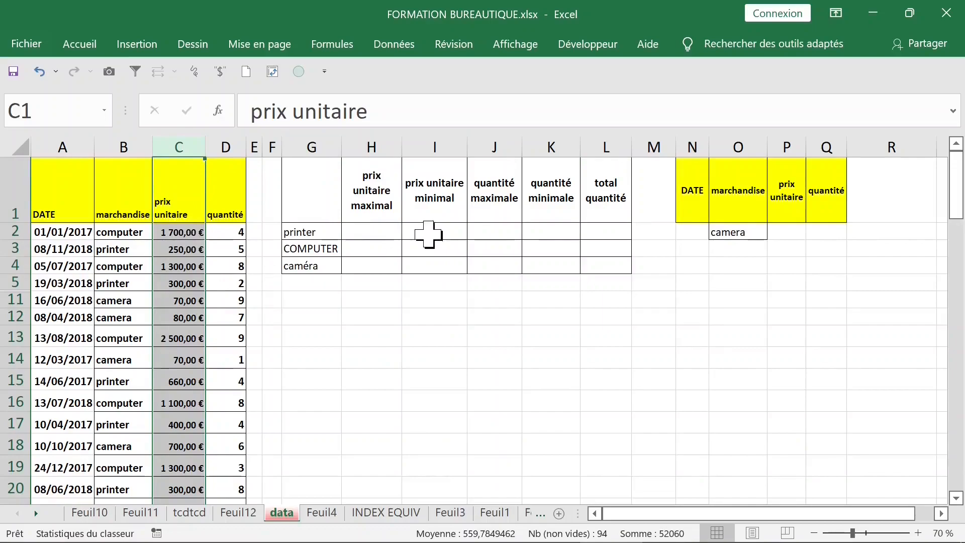
left_click(312, 232)
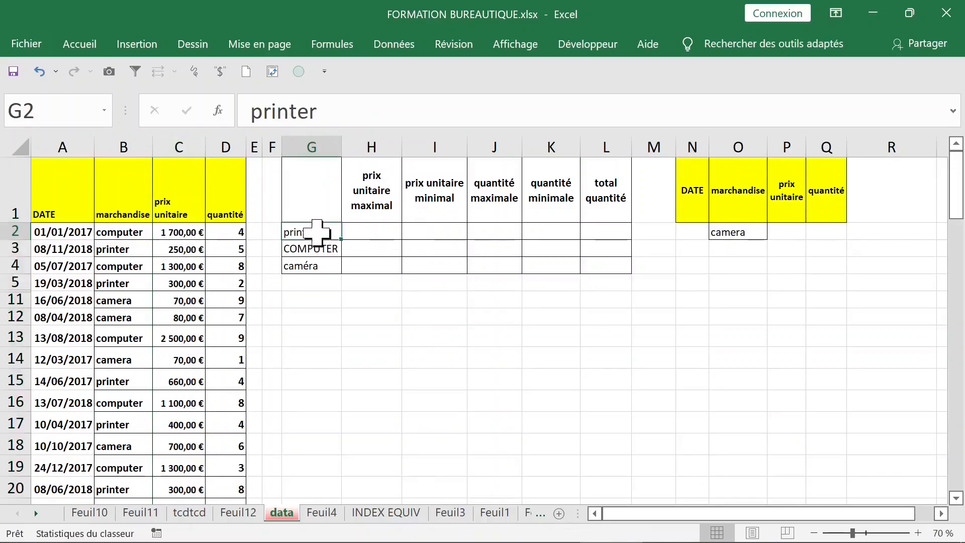
left_click(321, 248)
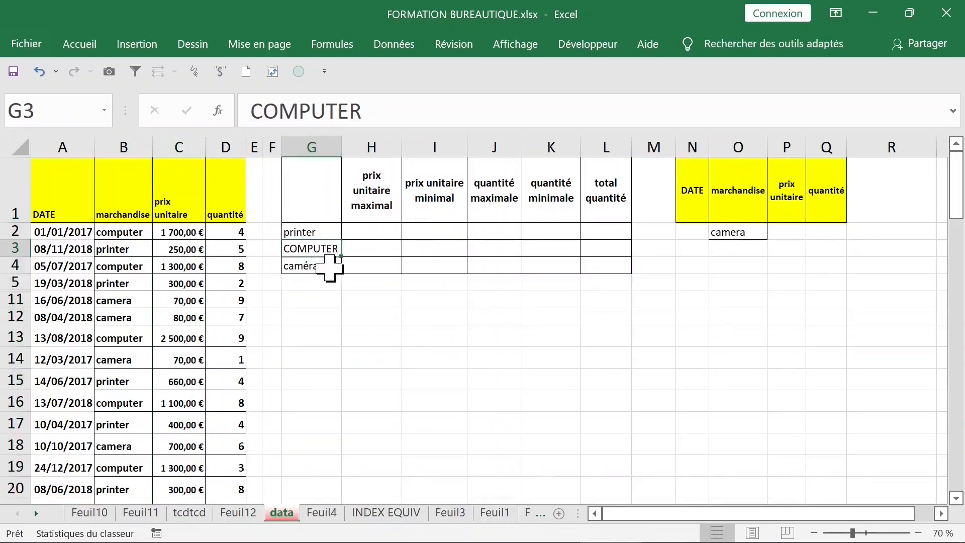
left_click(327, 266)
Insert the BDMAX function in H2 and set its database argument to the absolute range $A$1:$D$99
left_click(374, 234)
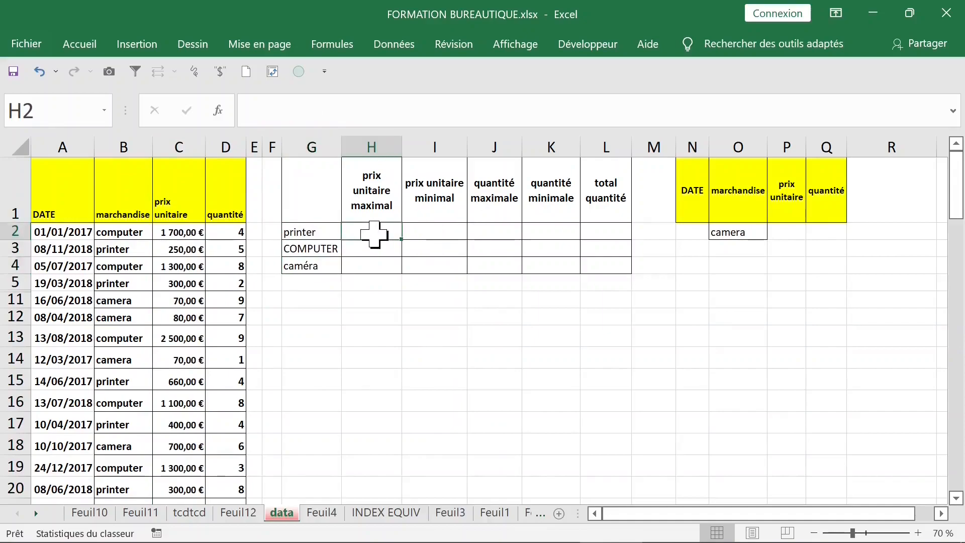
type("=")
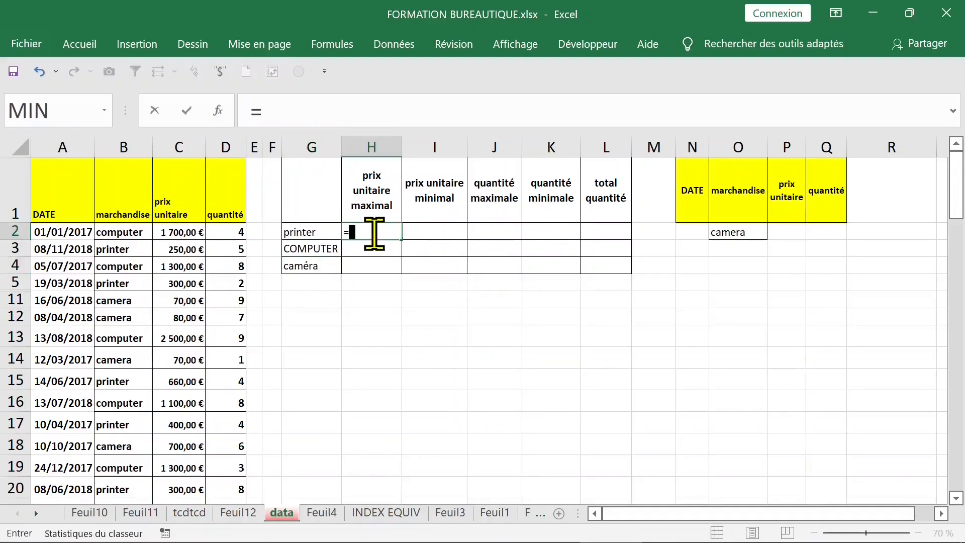
type("bdmax")
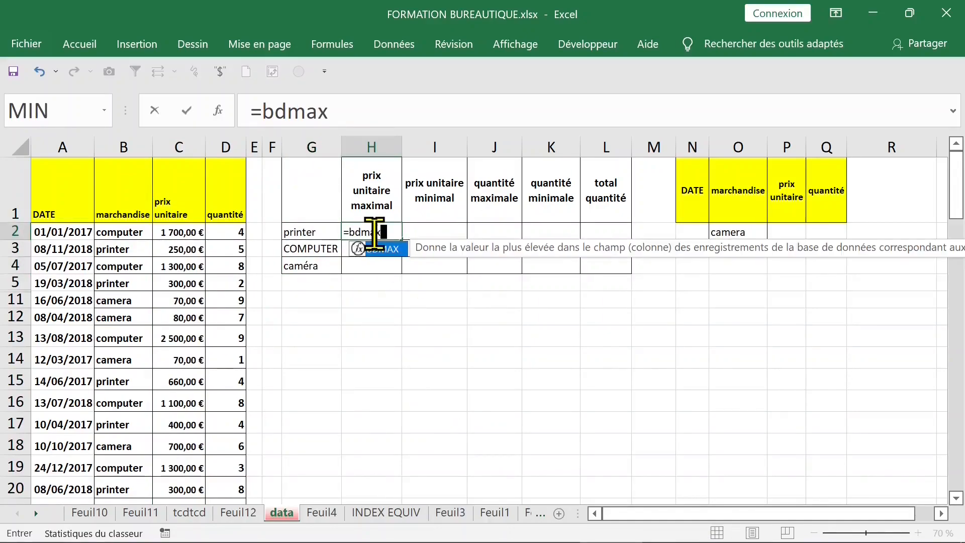
left_click(217, 111)
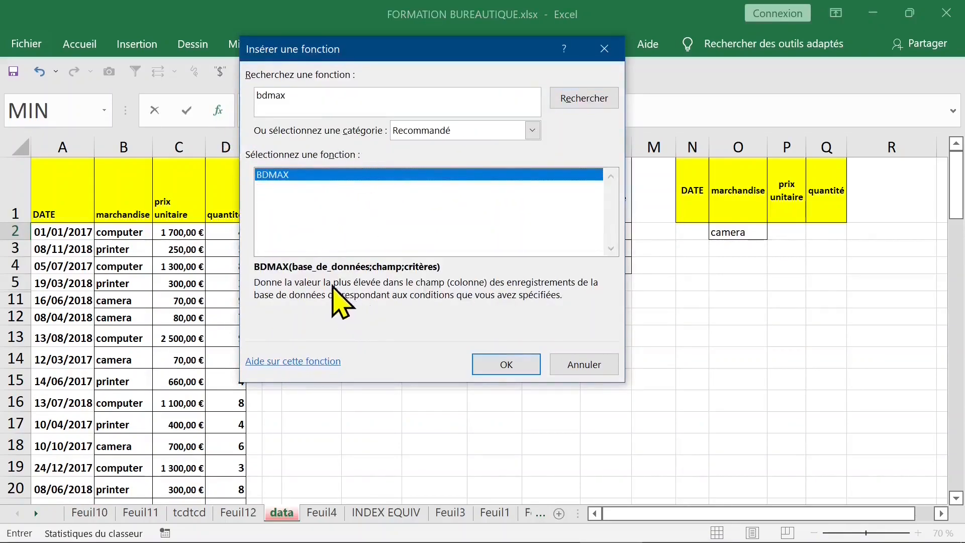
left_click(503, 366)
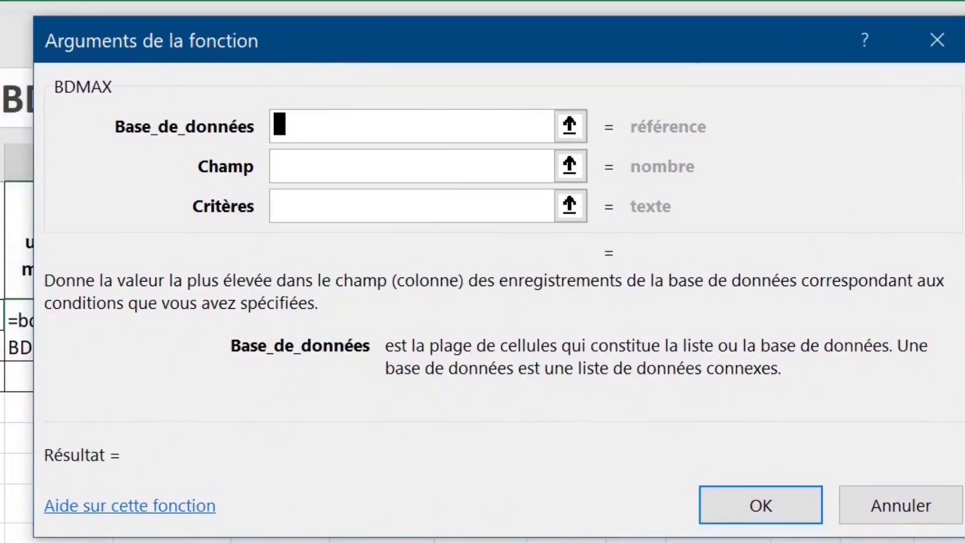
left_click_drag(0, 239, 0, 239)
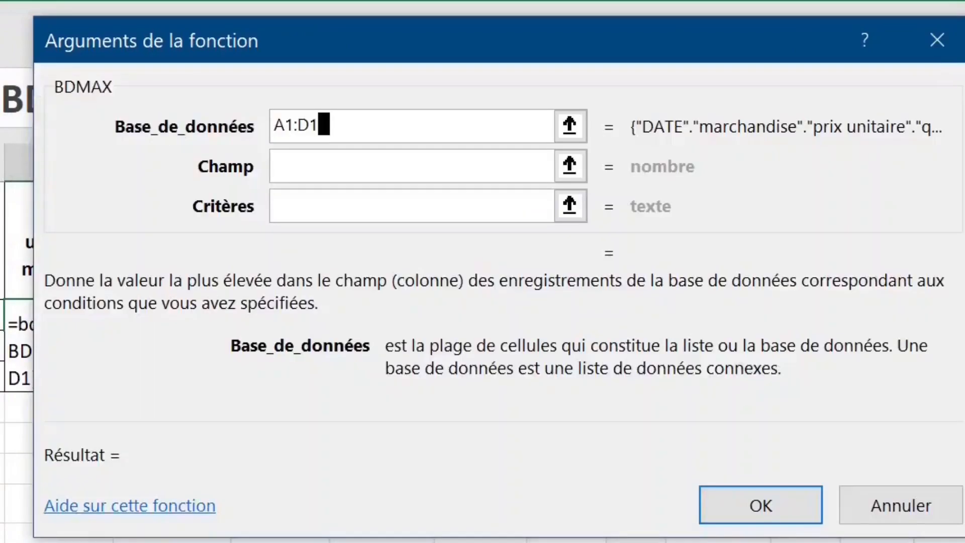
key("ctrl+shift+Down")
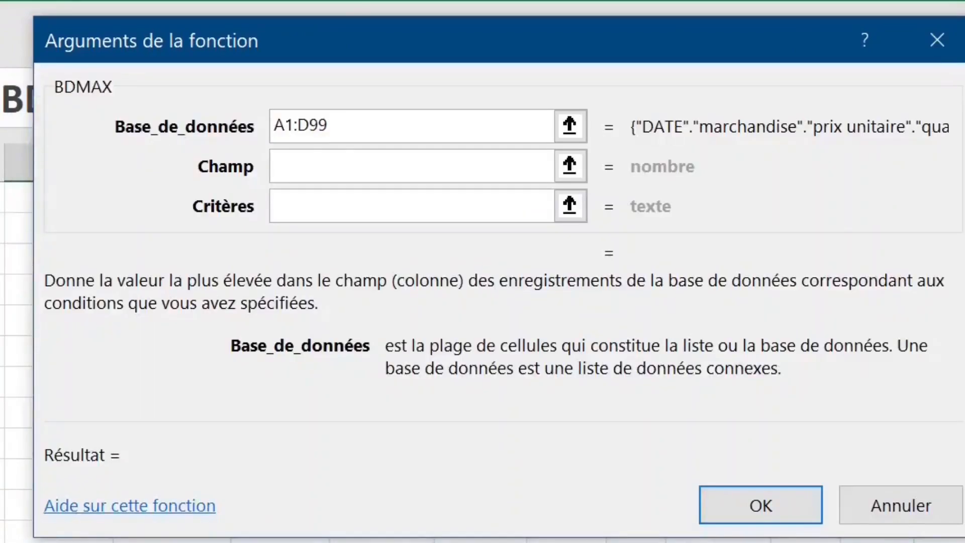
key("F4")
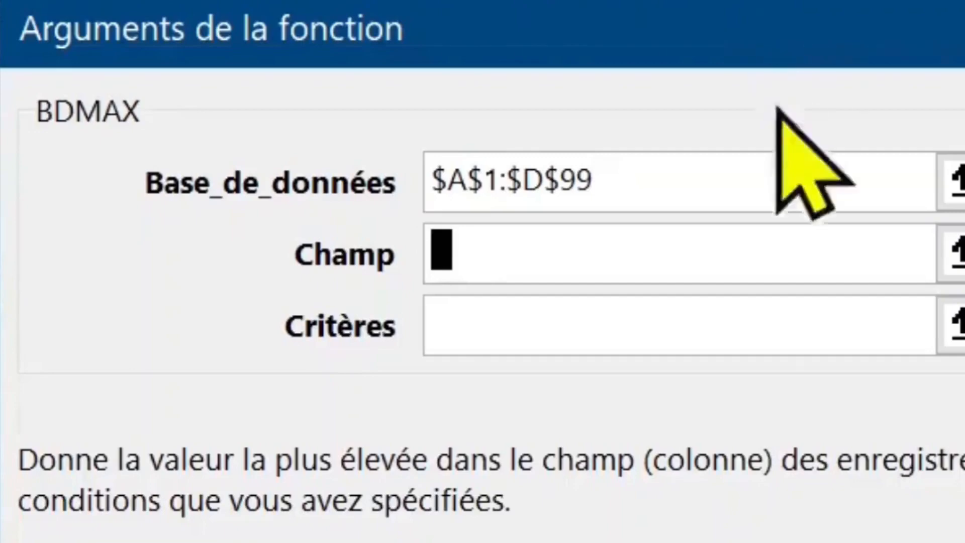
Set the BDMAX field argument to 3 and its criteria argument to the range N1:Q2
type("3")
left_click(505, 331)
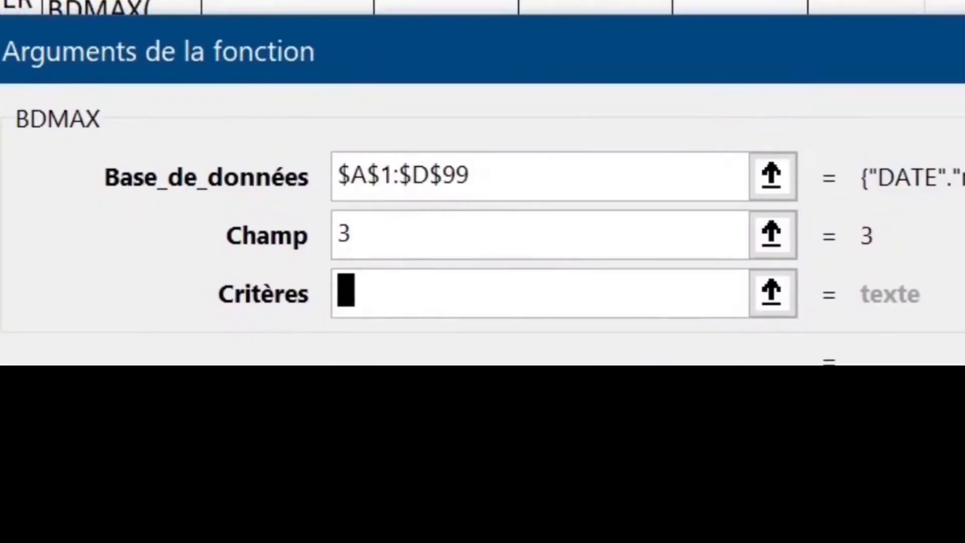
left_click_drag(374, 191, 761, 294)
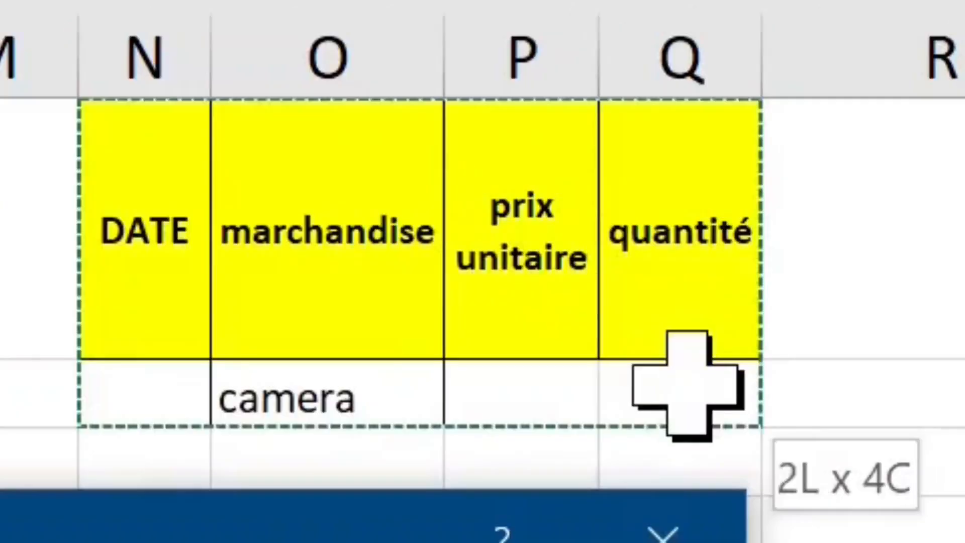
left_click_drag(687, 383, 687, 384)
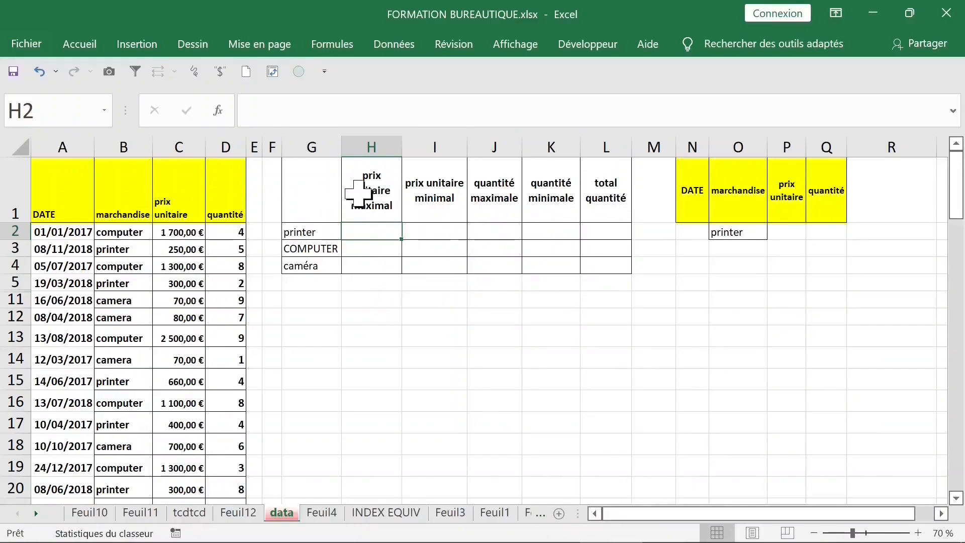
Review the summary table's product rows, the criteria range starting at N1 and the source data table
left_click(358, 192)
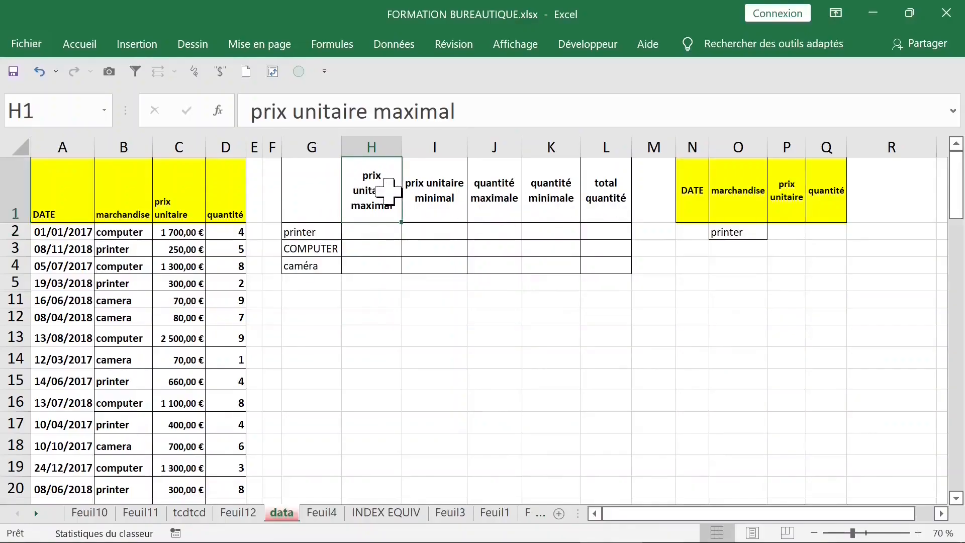
left_click(317, 233)
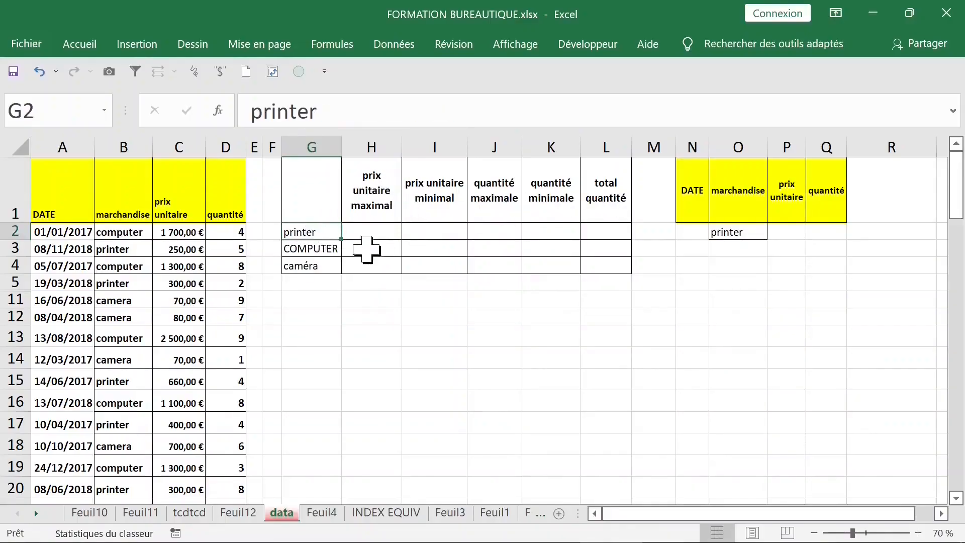
left_click(322, 250)
left_click(326, 267)
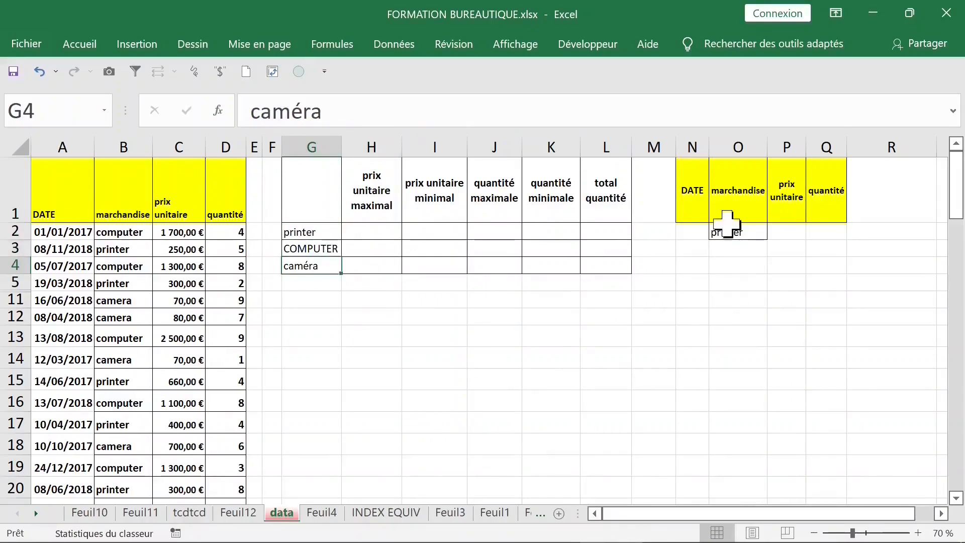
left_click(747, 234)
left_click(683, 189)
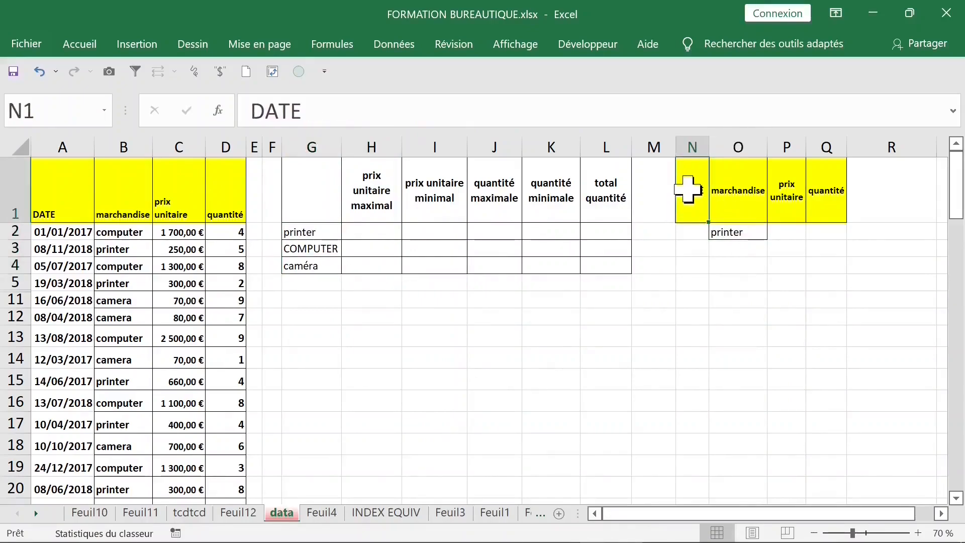
left_click_drag(56, 203, 238, 374)
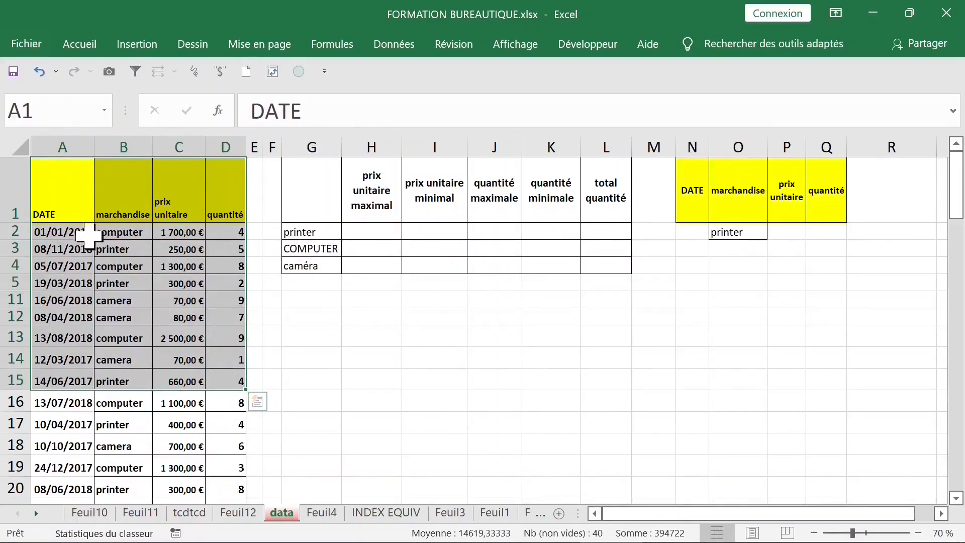
Start a BDMAX formula in H2 with the absolute range $A$1:$D$99 as its database argument
left_click(357, 234)
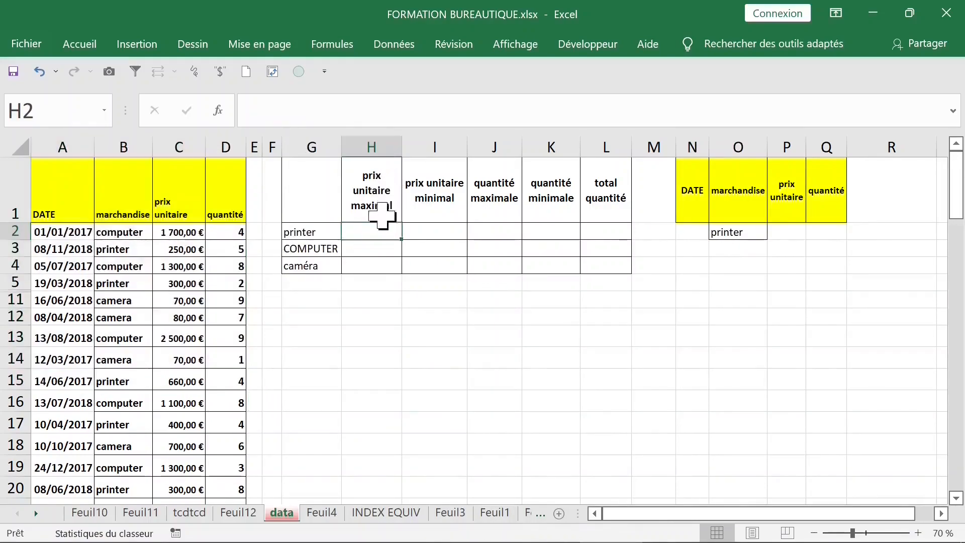
type("=")
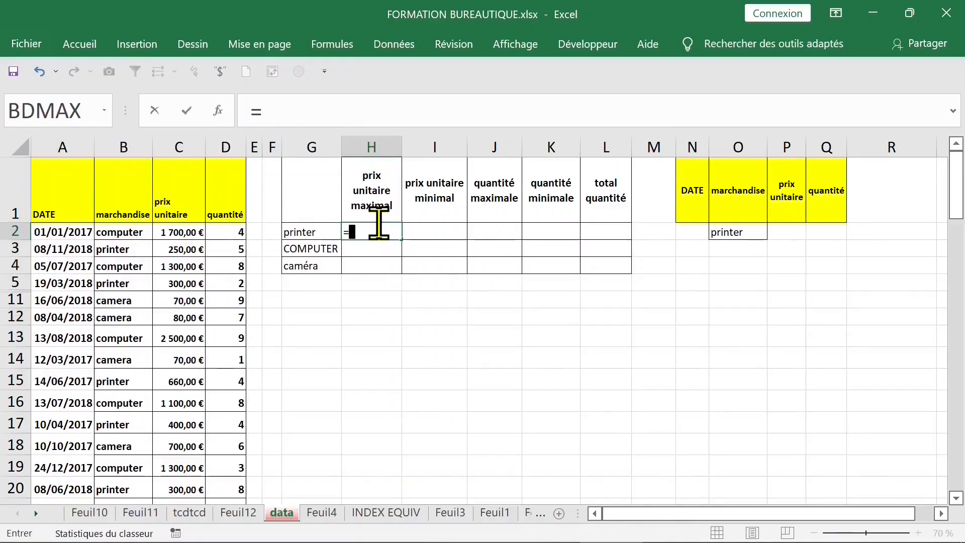
type("BDMAX(")
left_click(71, 183)
left_click_drag(106, 185, 216, 186)
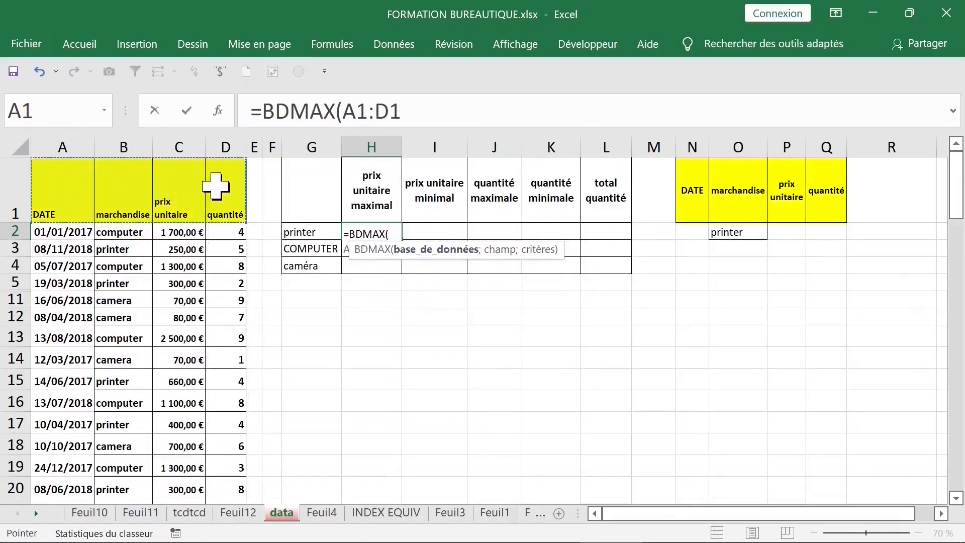
key("ctrl+shift+Down")
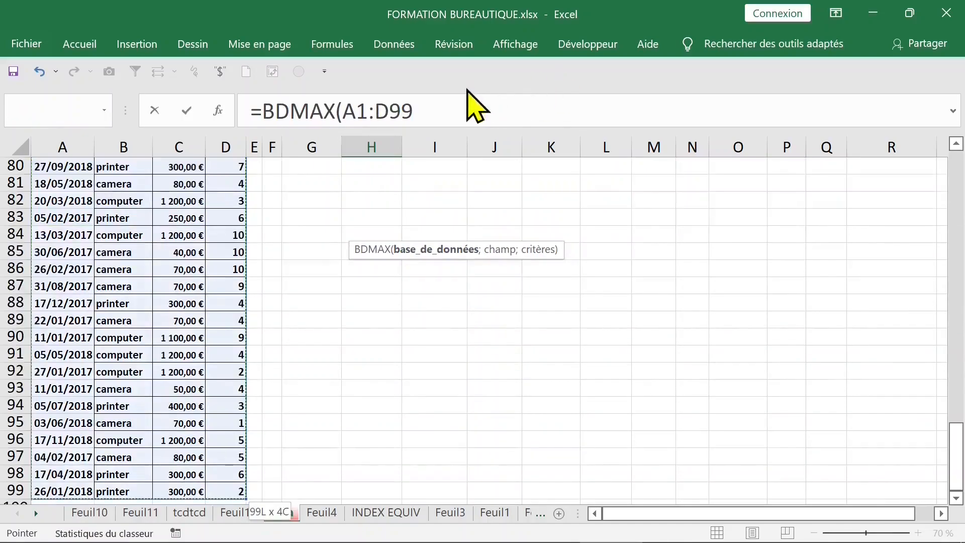
key("F4")
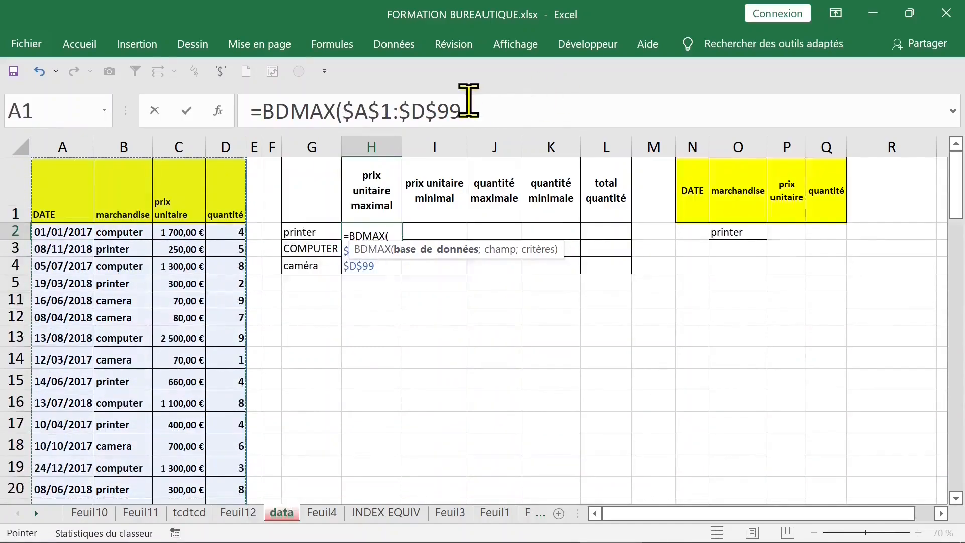
Complete the BDMAX formula in H2 with field 3 and the criteria range N1:Q2
type(";")
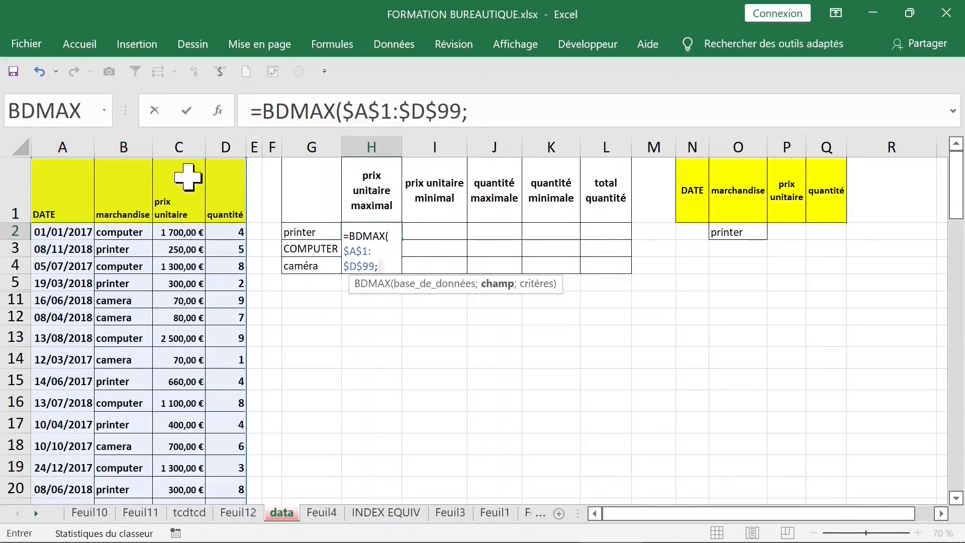
type(";")
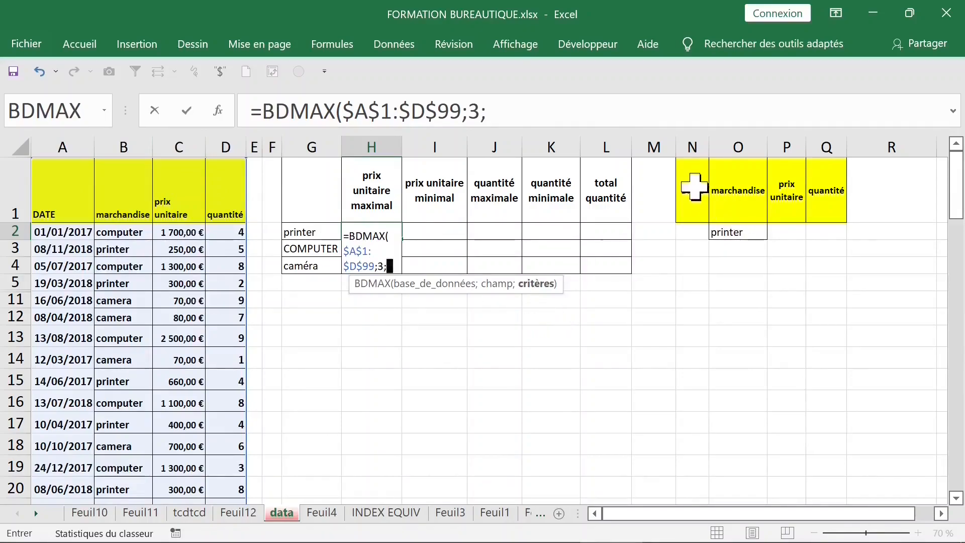
left_click_drag(692, 185, 824, 197)
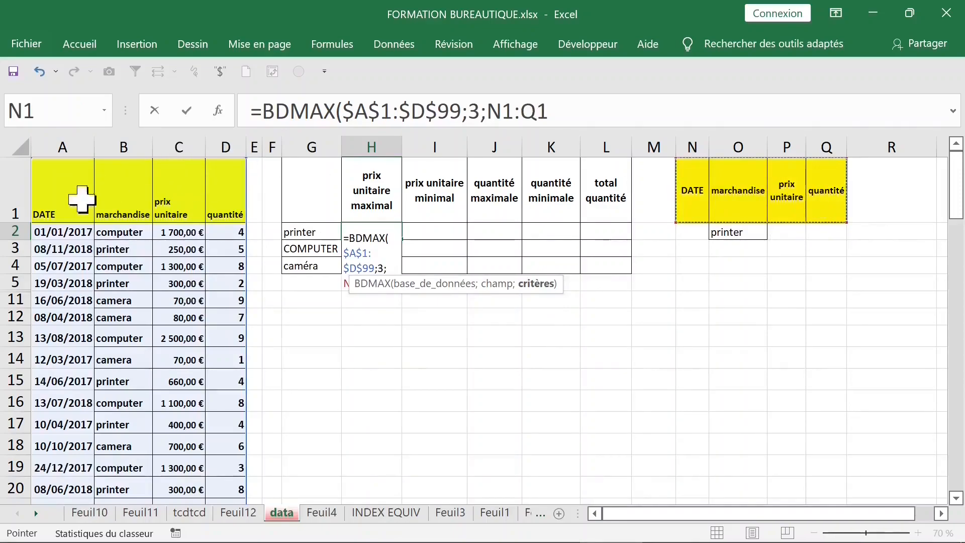
left_click_drag(696, 194, 819, 234)
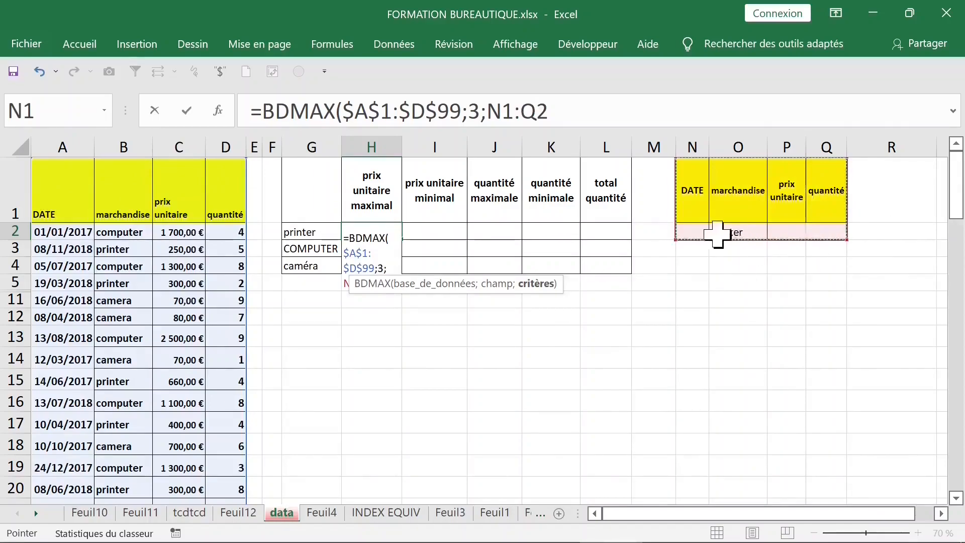
key("Return")
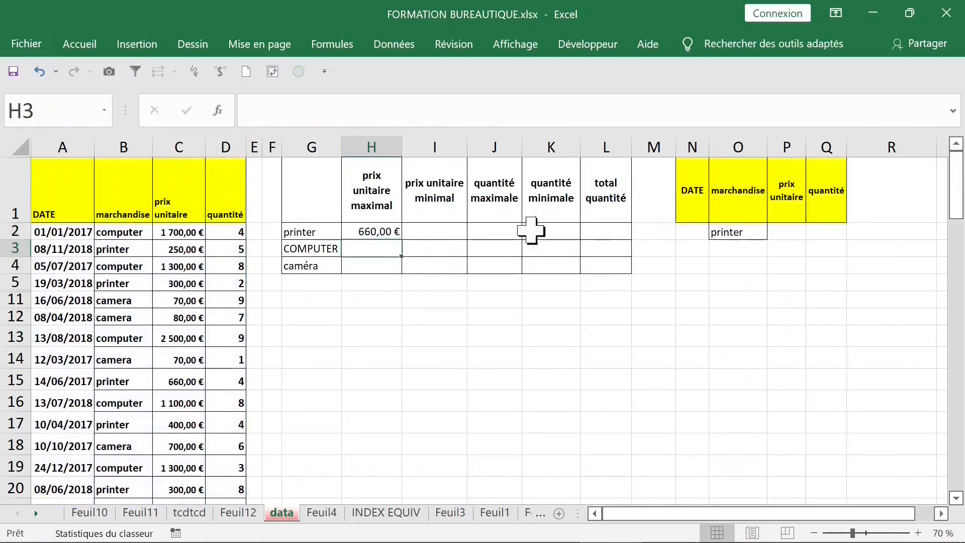
Remove the criteria argument from H2's BDMAX formula and select the range N1:Q2 for it again
left_click(371, 231)
left_click(549, 110)
left_click_drag(487, 110, 555, 111)
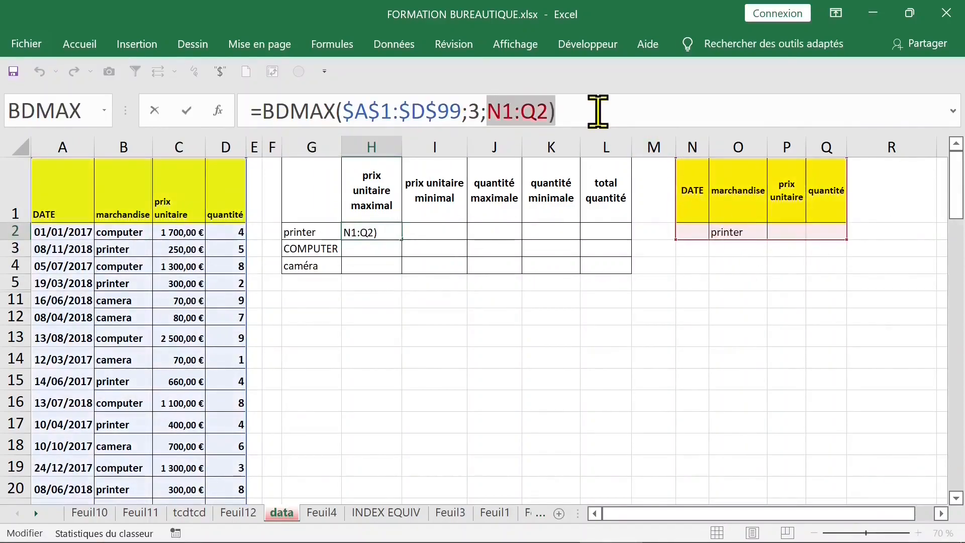
key("BackSpace")
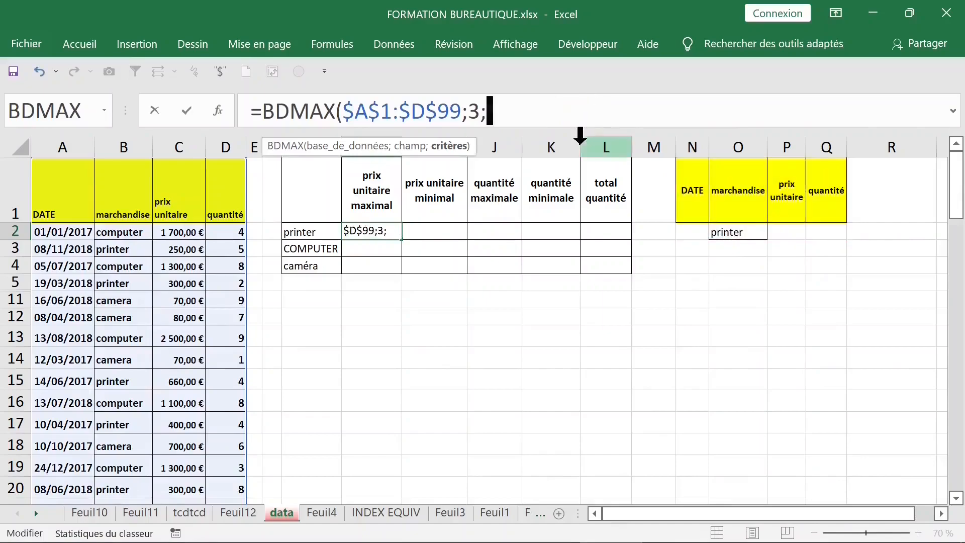
left_click_drag(692, 187, 828, 229)
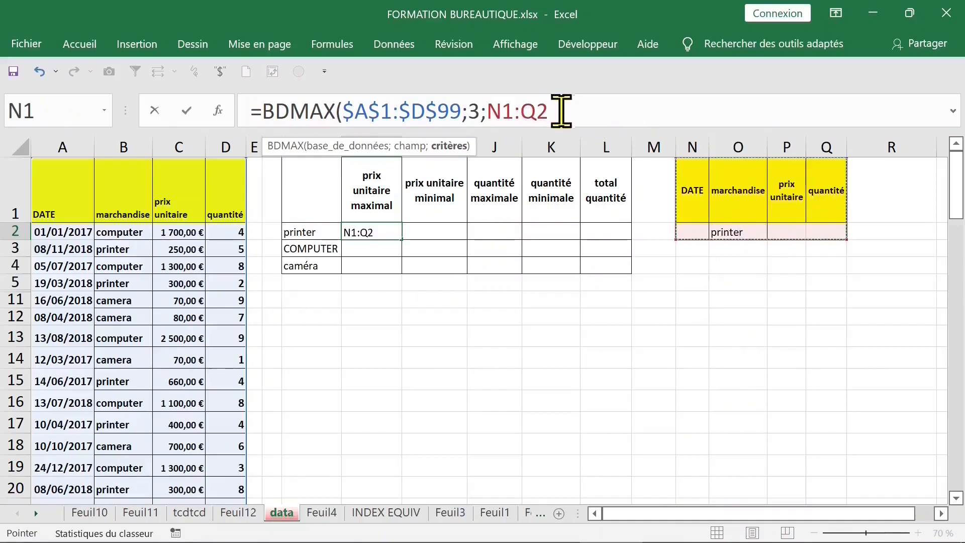
key("Return")
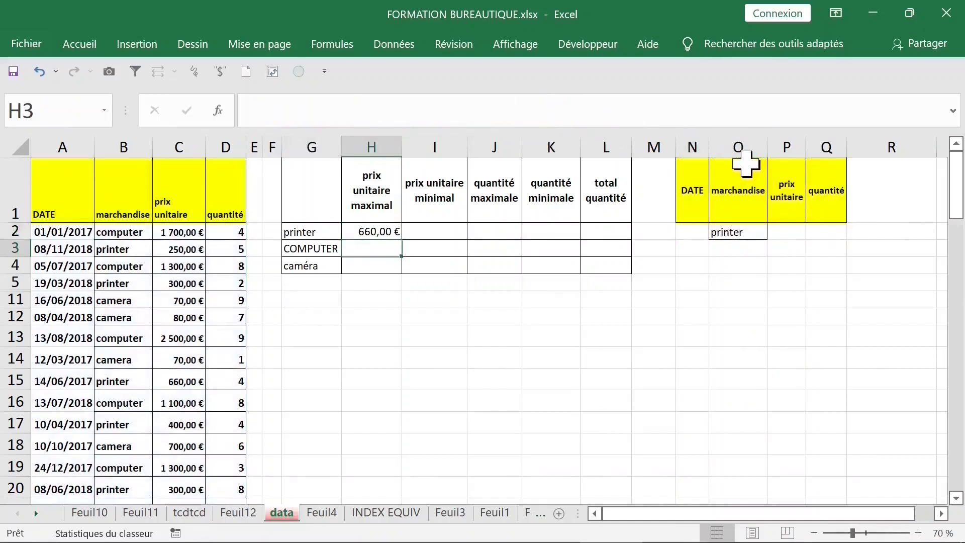
Fill the BDMAX formula from H2 down to H4 and inspect the criteria range referenced in H3
left_click(376, 230)
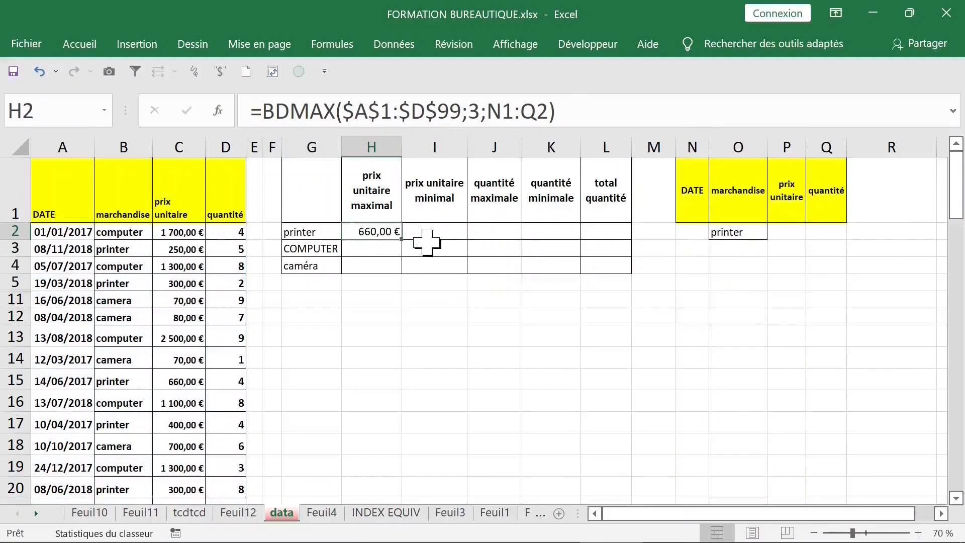
left_click_drag(402, 240, 408, 273)
left_click(376, 247)
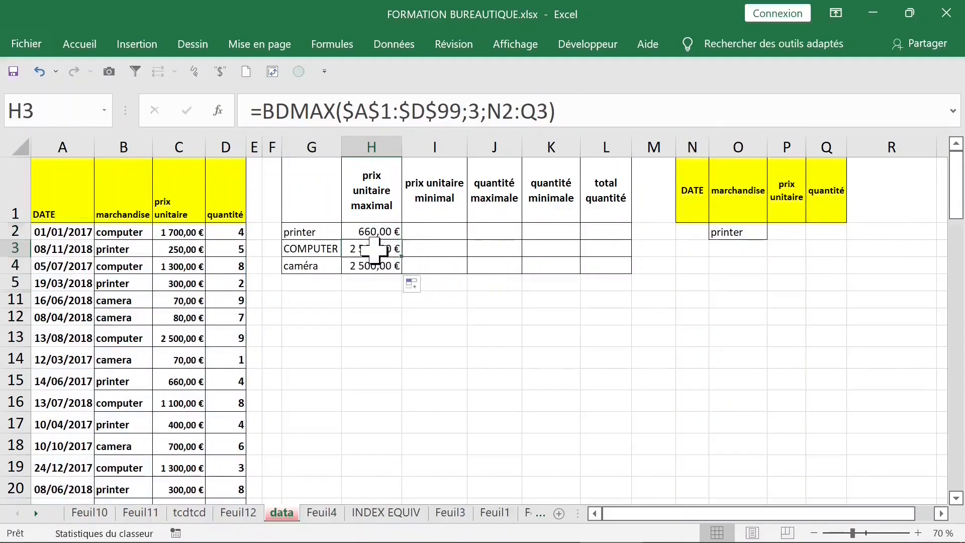
double_click(371, 249)
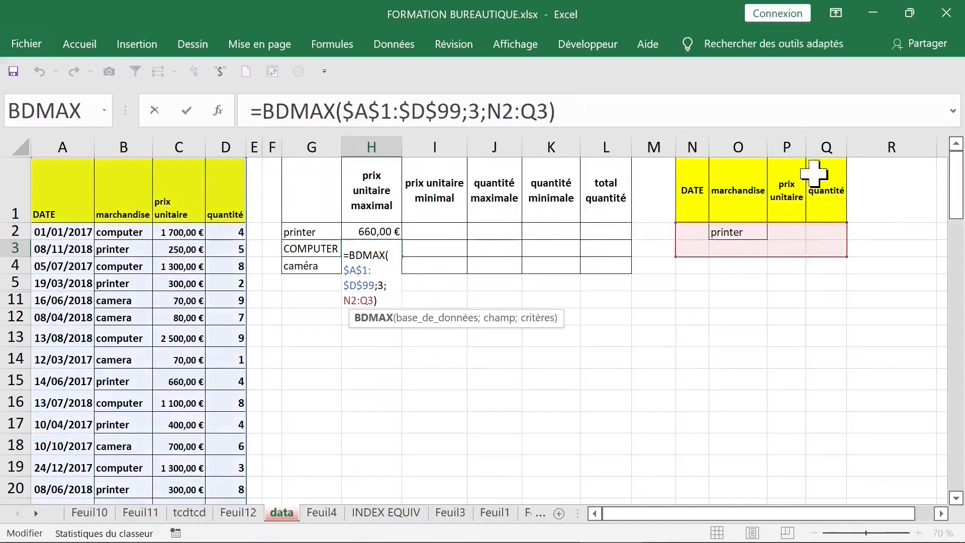
key("Escape")
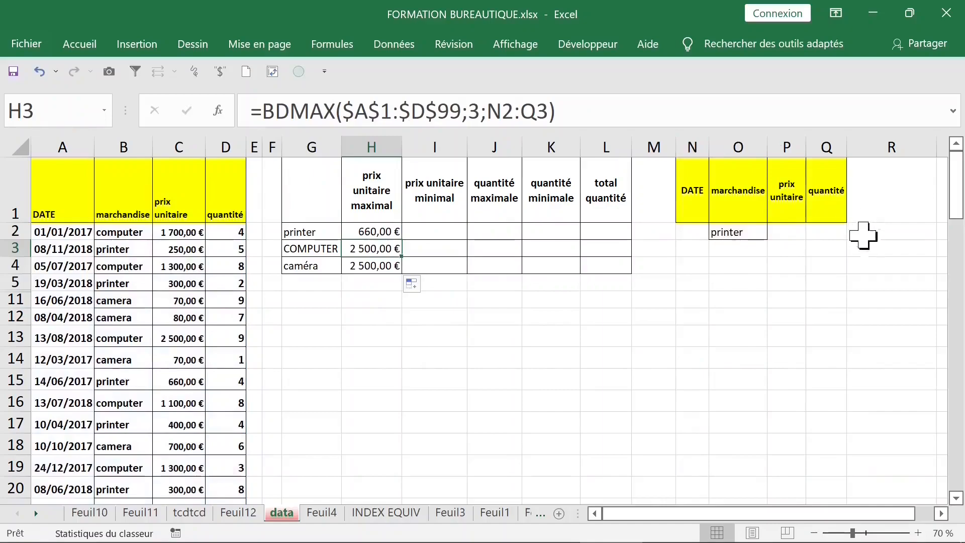
Make the criteria range in H3's BDMAX formula absolute as $N$2:$Q$3
left_click(518, 109)
double_click(519, 110)
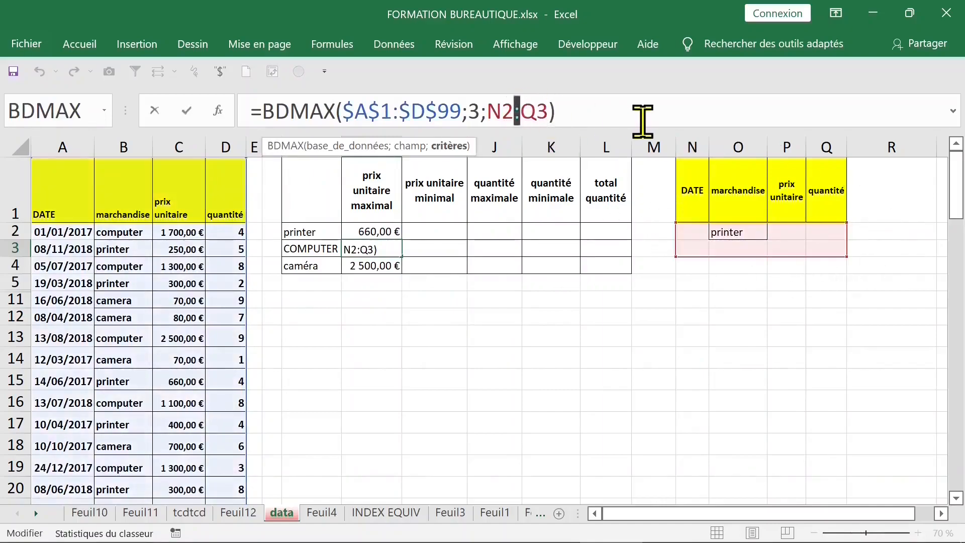
key("F4")
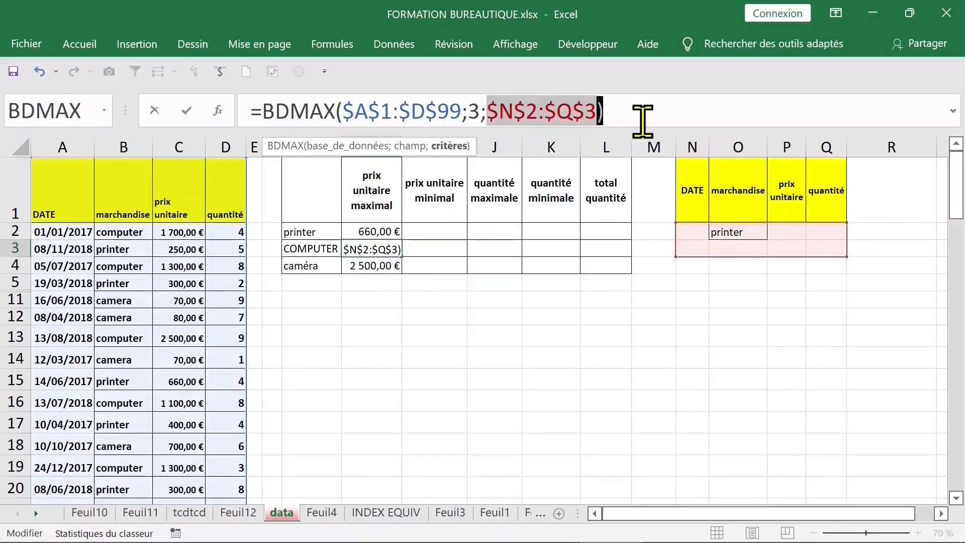
key("Return")
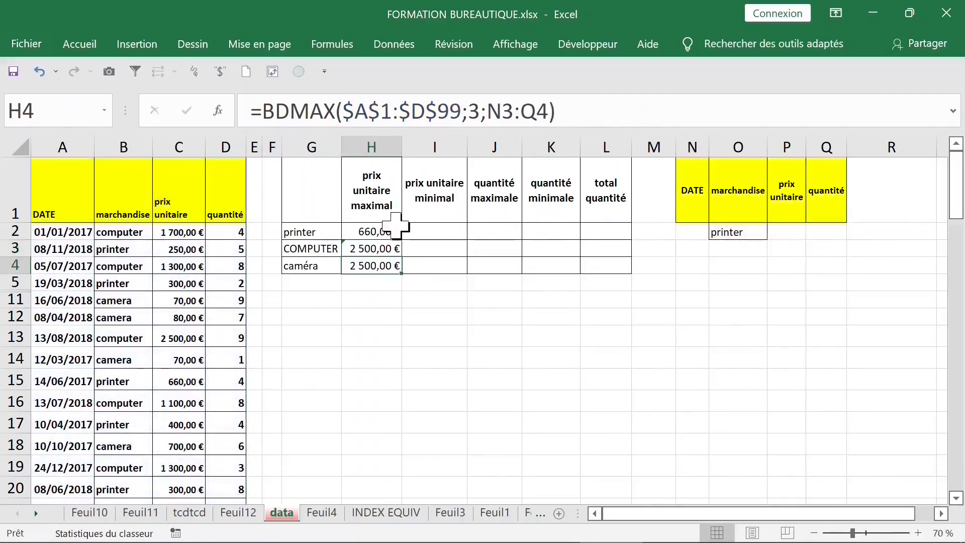
Make the criteria range in H2's BDMAX formula absolute as $N$1:$Q$2
left_click(380, 231)
double_click(519, 110)
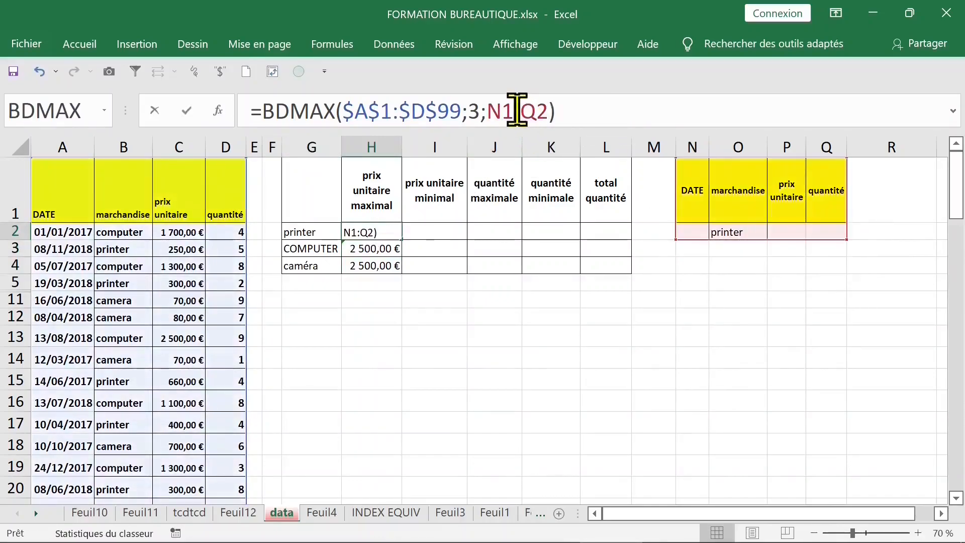
key("F4")
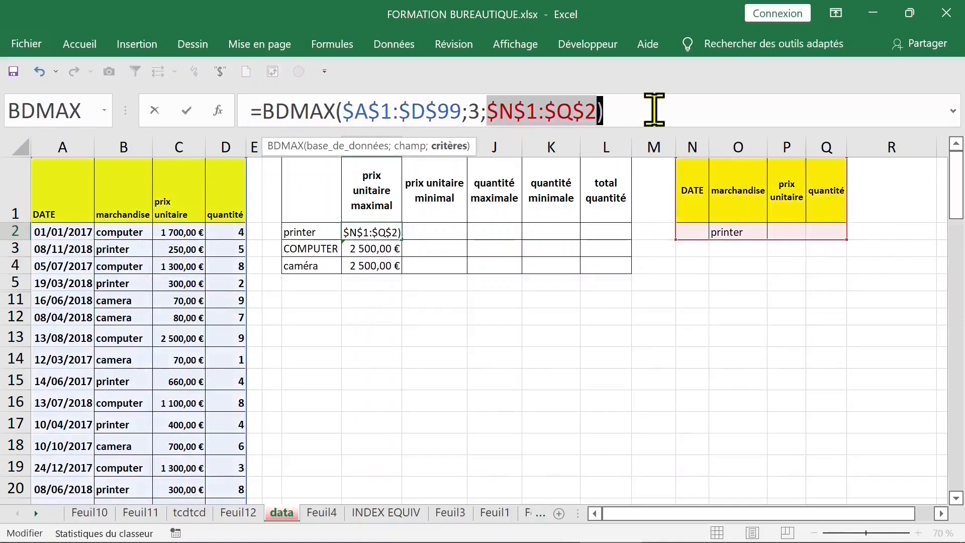
key("Return")
Replace the formulas in H3:H4 with H2's BDMAX formula using absolute criteria, and check the copy in H3
key("Delete")
left_click_drag(383, 245, 404, 278)
left_click(382, 230)
left_click(384, 248)
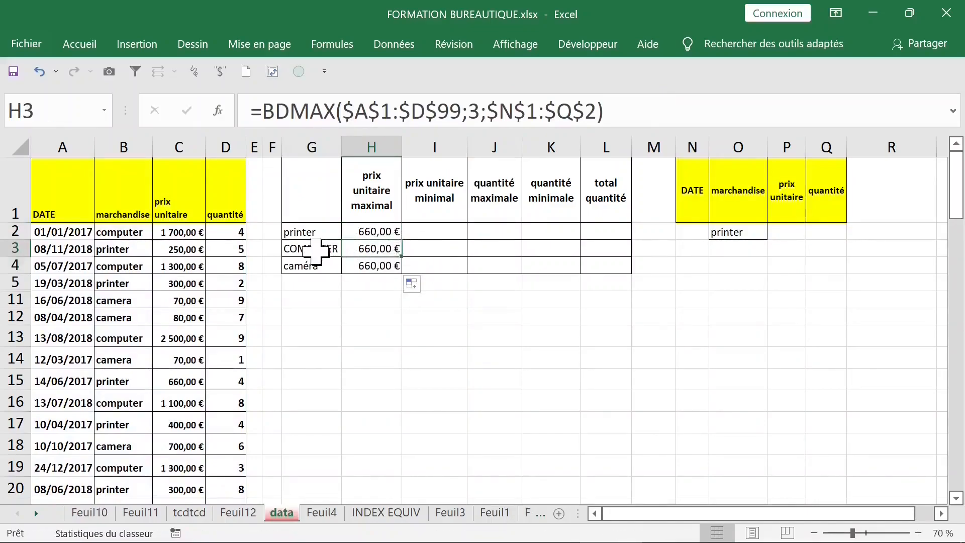
Change the merchandise criterion in O2 to computer
left_click(734, 231)
type("compute")
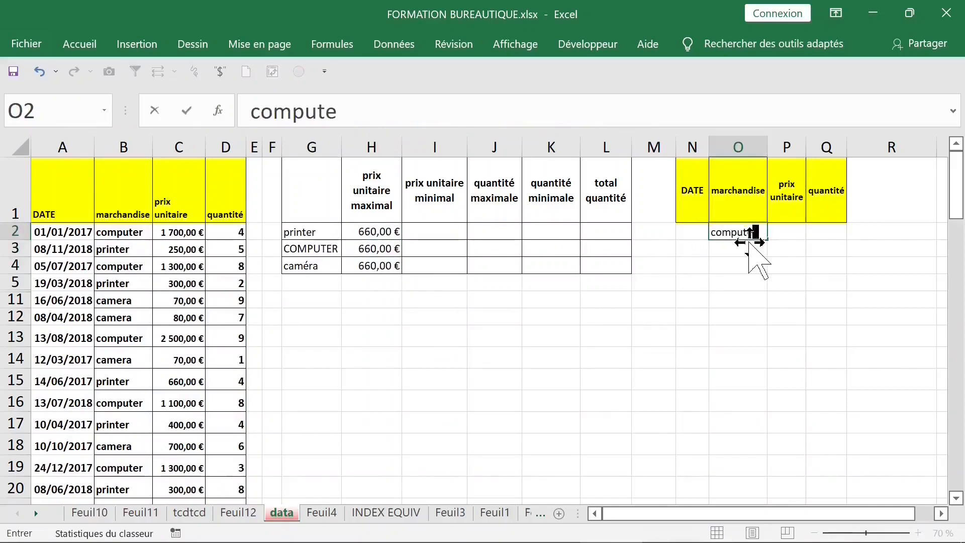
key("Return")
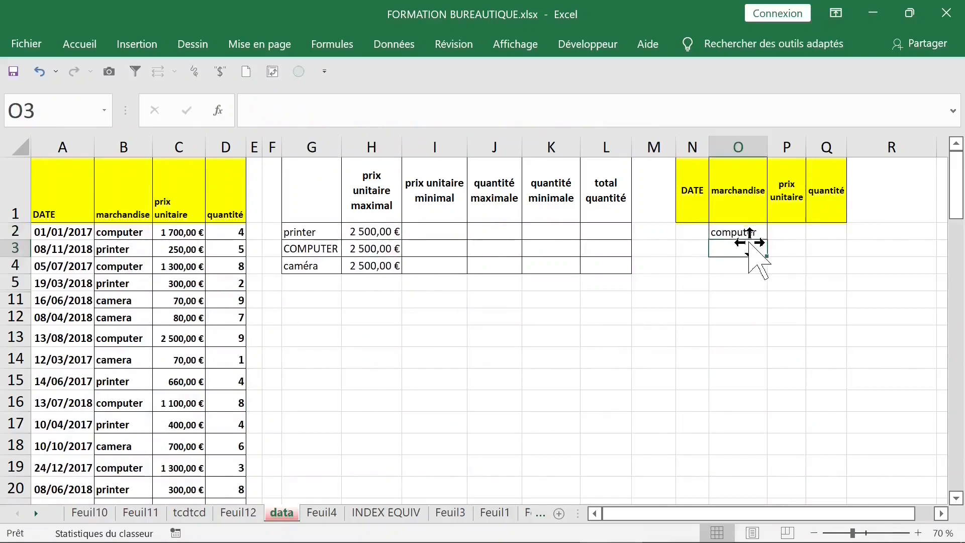
Clear the maximum unit price formulas in the COMPUTER and camera rows, H3 and H4
left_click(377, 264)
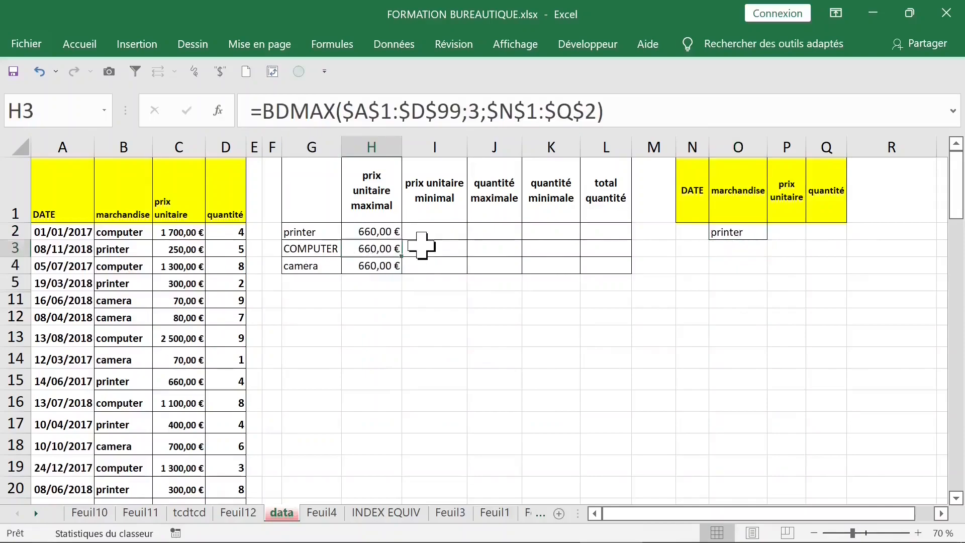
key("Delete")
left_click(378, 265)
key("Delete")
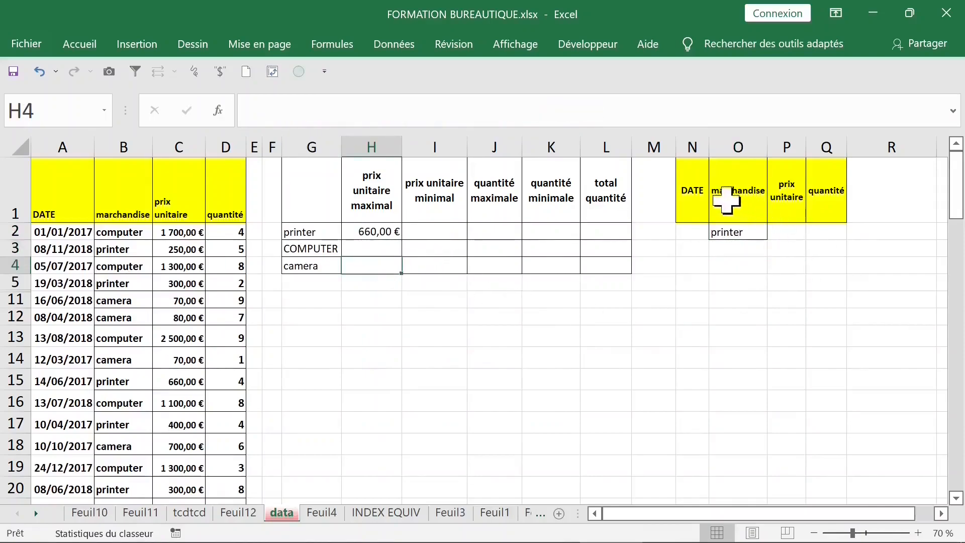
Copy the criteria block N1:Q2 and paste it at N4 and again at N12
left_click_drag(689, 190, 829, 223)
key("ctrl+c")
key("ctrl+q")
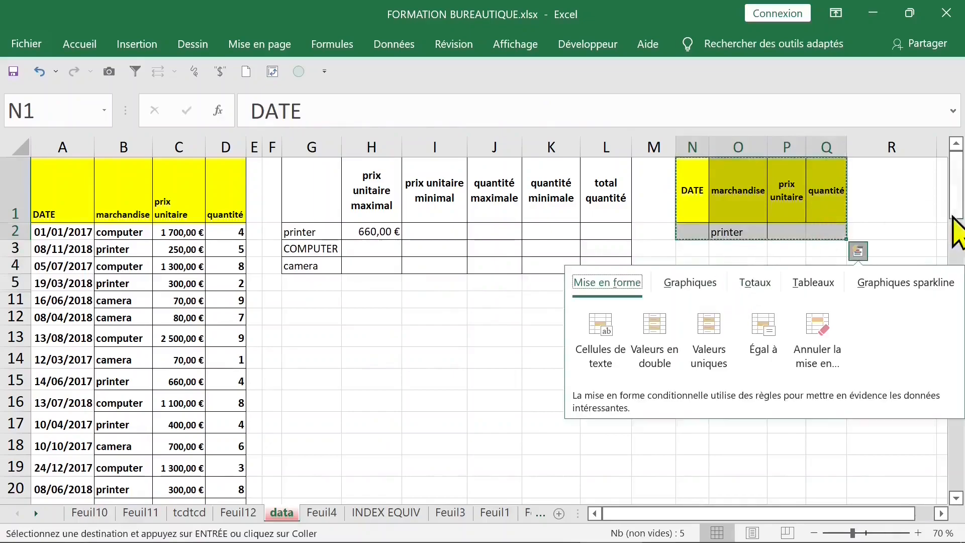
left_click(889, 209)
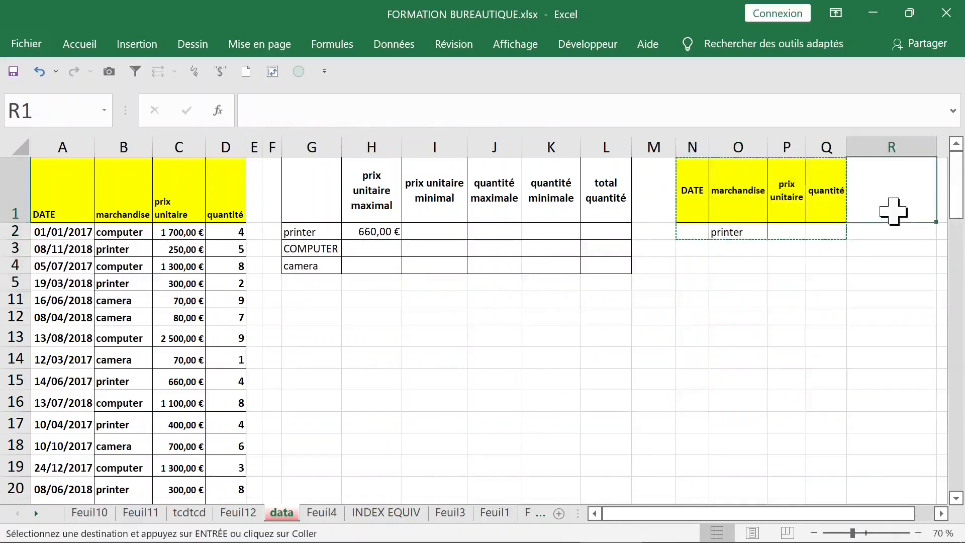
left_click(691, 268)
key("ctrl+v")
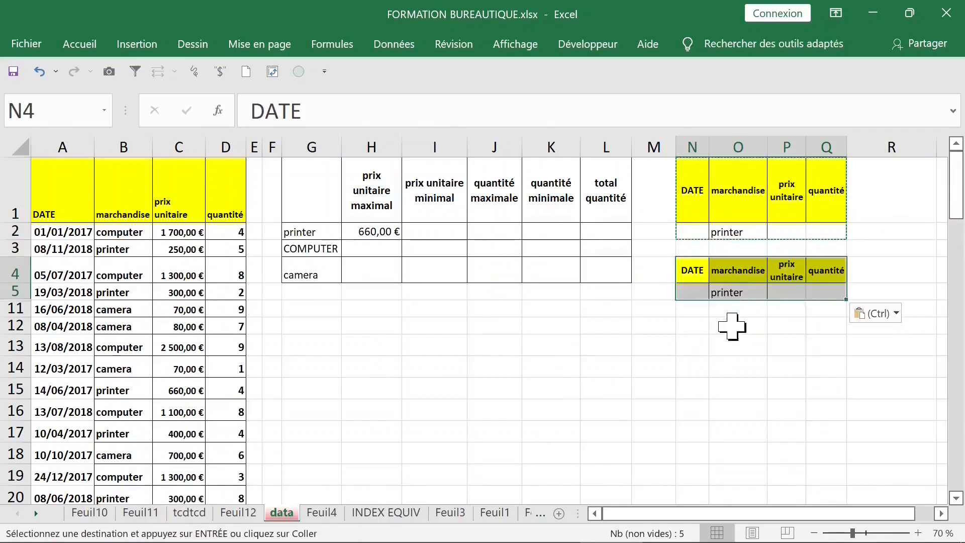
left_click(692, 326)
key("ctrl+v")
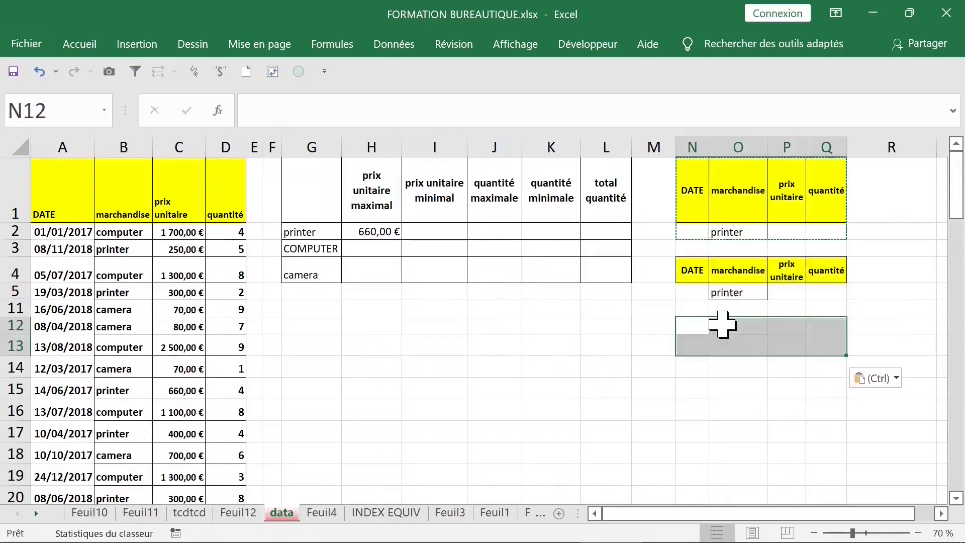
Set the merchandise criteria of the copied blocks to computer in O5 and camera in O13, and select H2
left_click(751, 294)
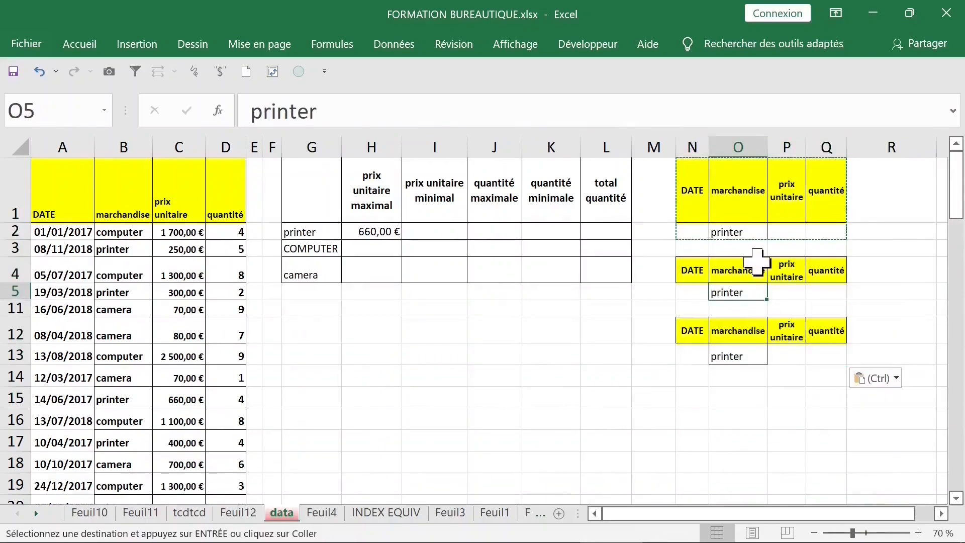
type("compu")
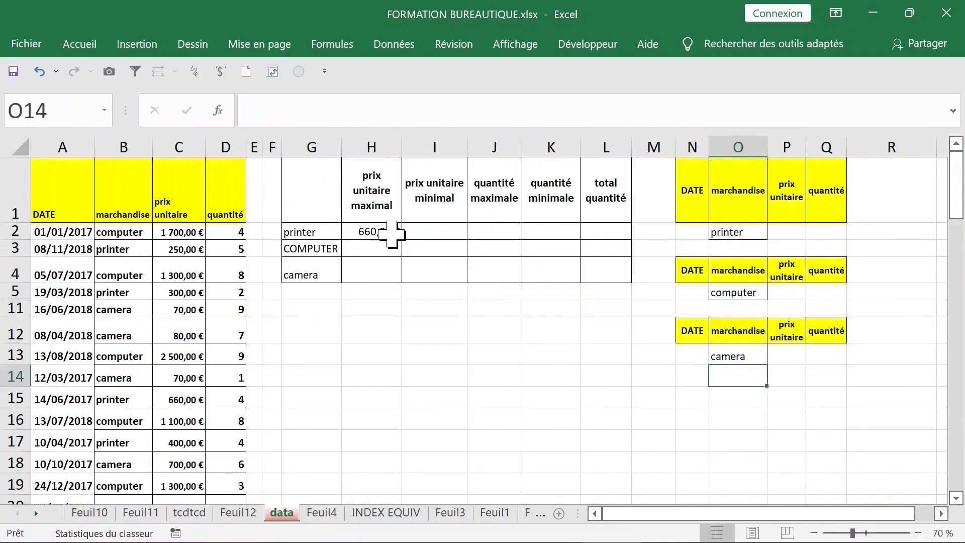
left_click(384, 232)
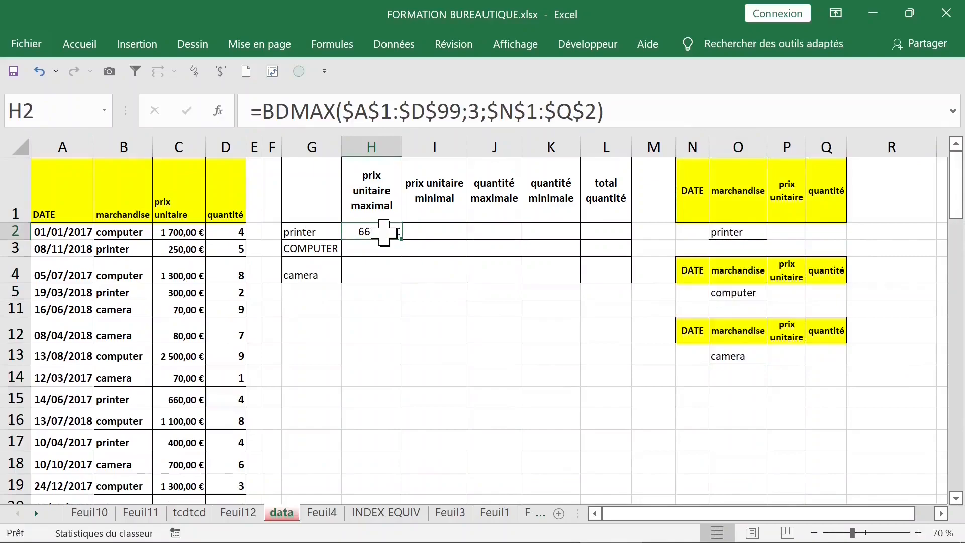
In H3, calculate the computer's maximum unit price with BDMAX over A1:D99, field 3, using the criteria block N4:Q5
double_click(384, 232)
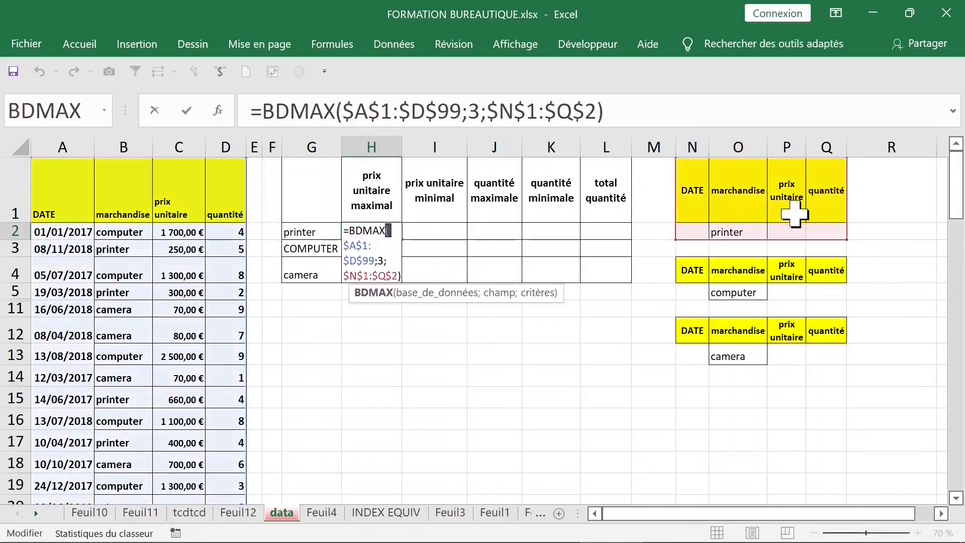
key("Escape")
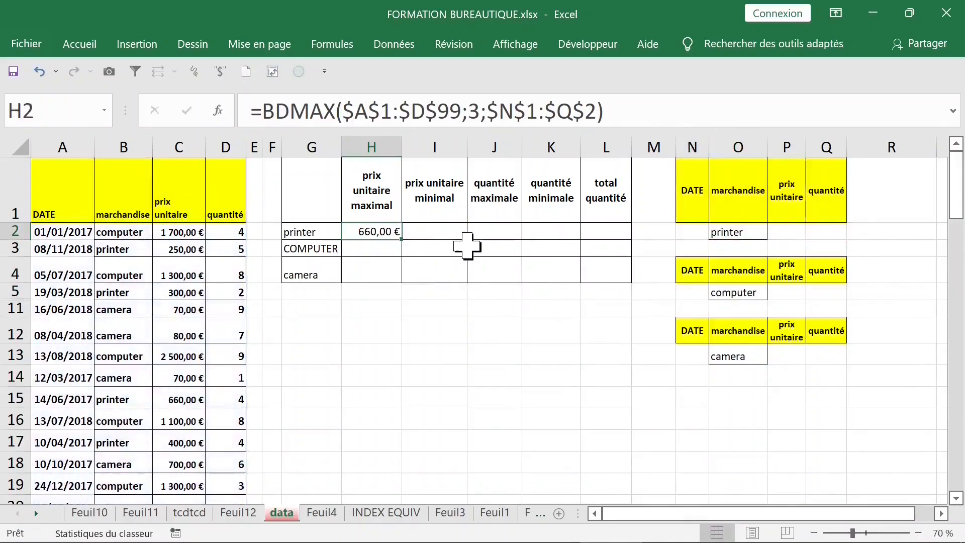
left_click(377, 250)
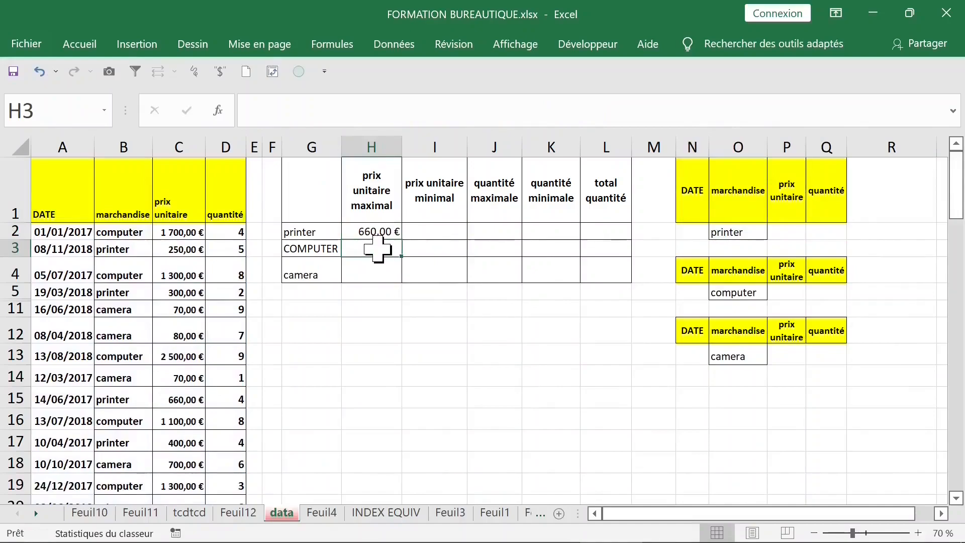
type("=")
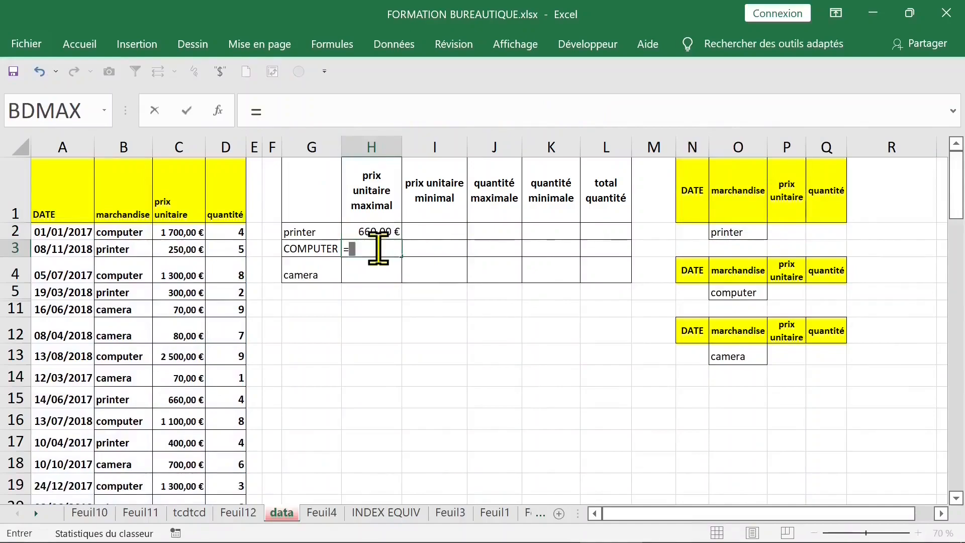
type("bdmax")
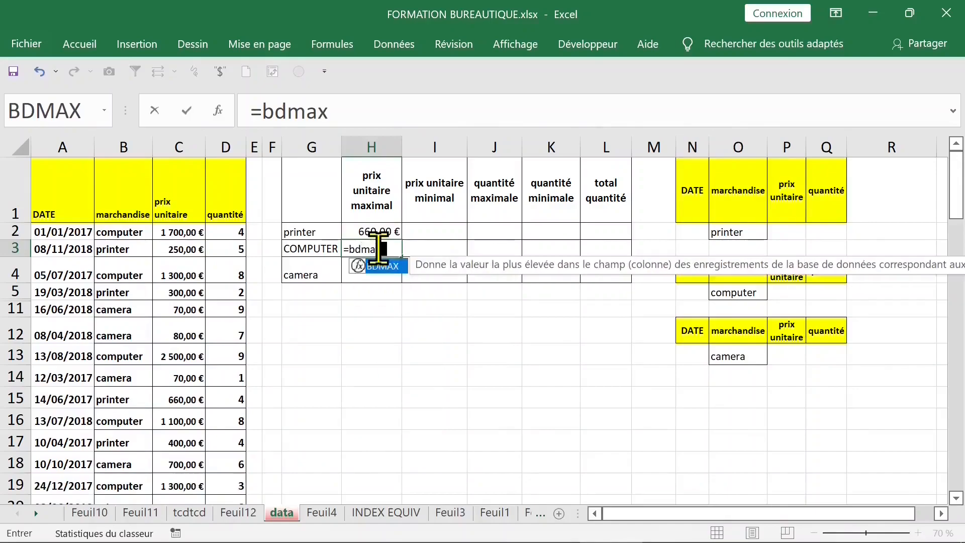
key("Tab")
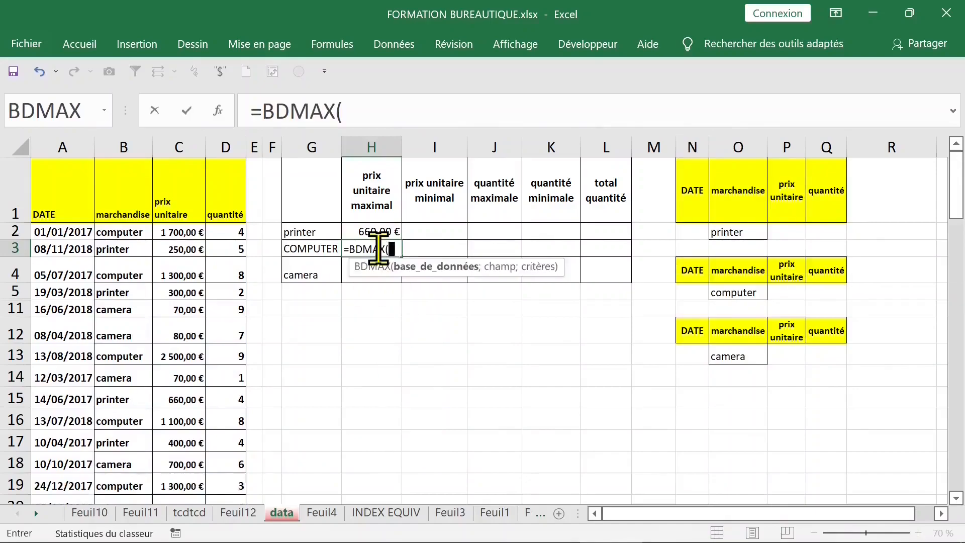
left_click_drag(74, 194, 221, 195)
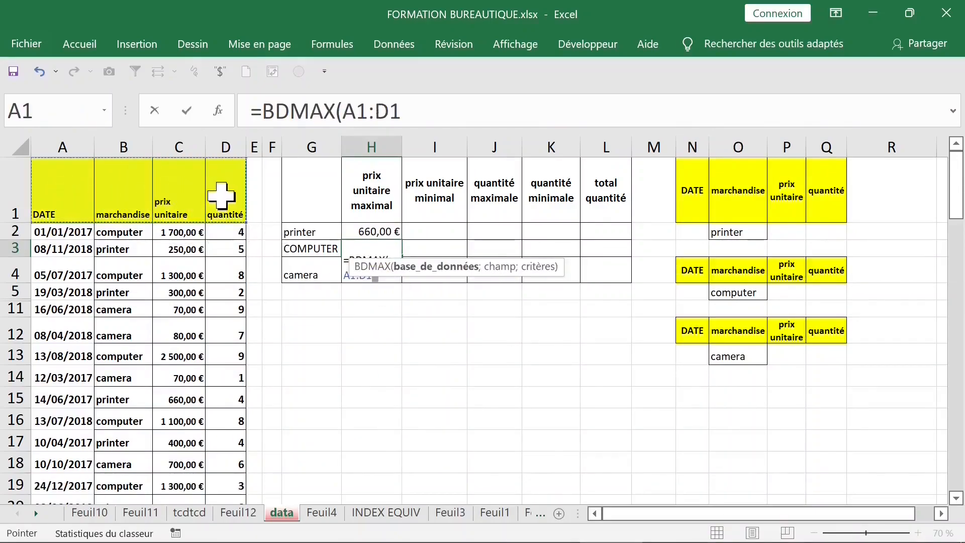
key("ctrl+shift+Down")
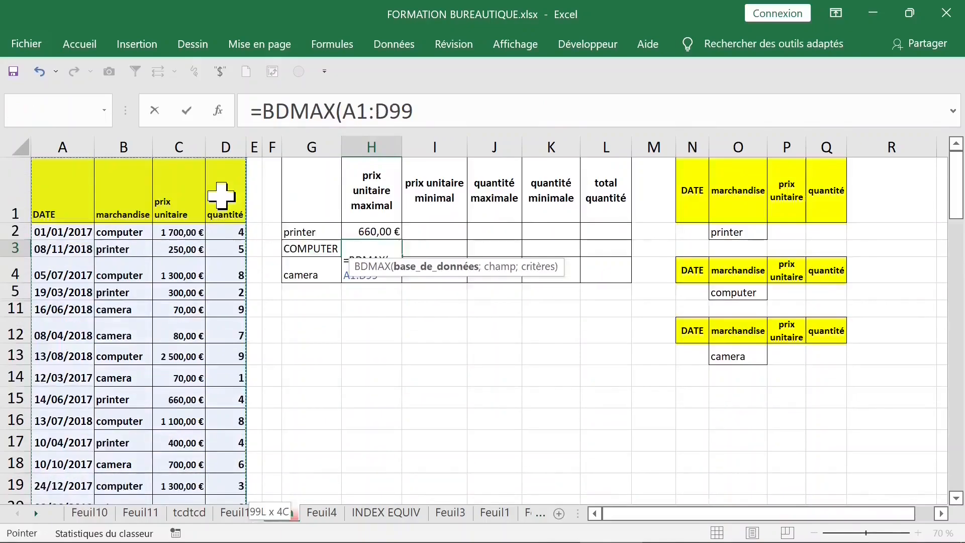
type(";3")
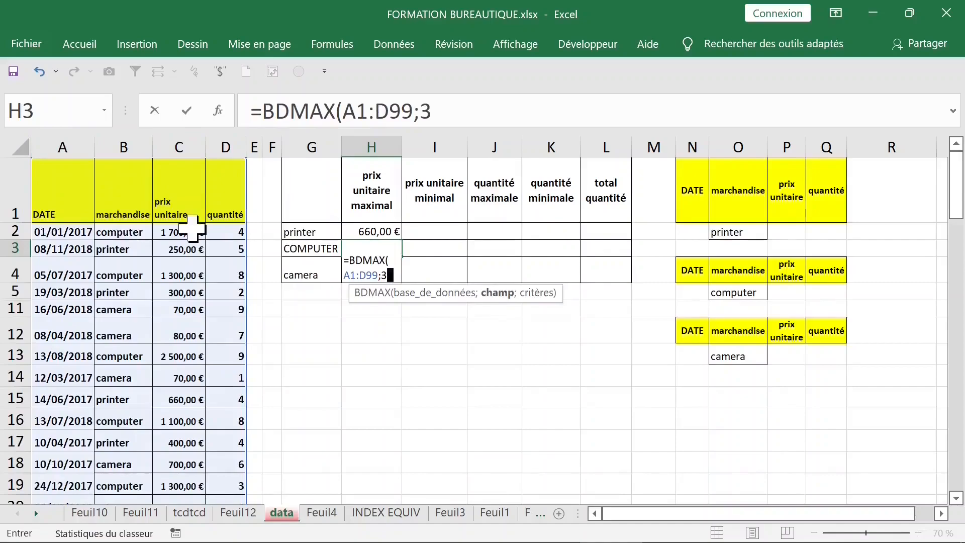
type(";")
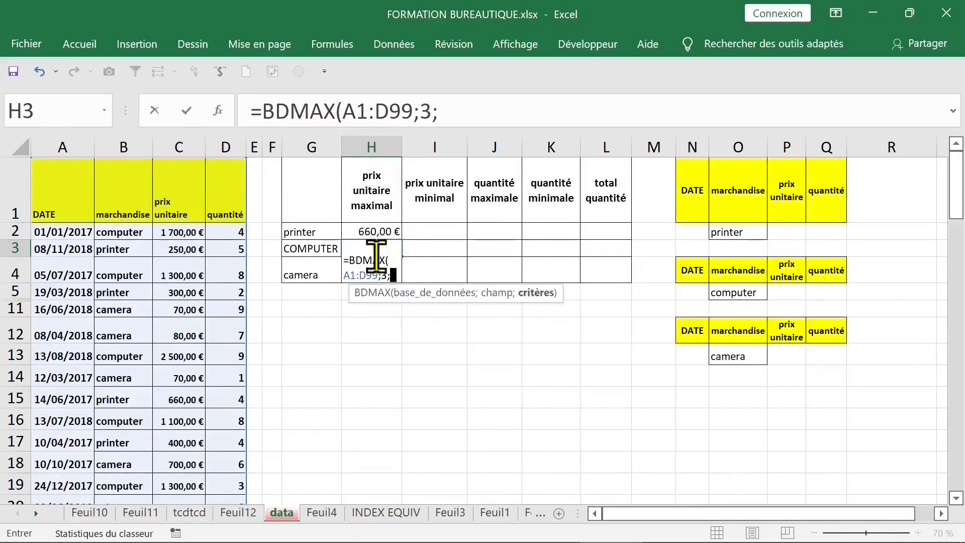
left_click_drag(685, 266, 820, 295)
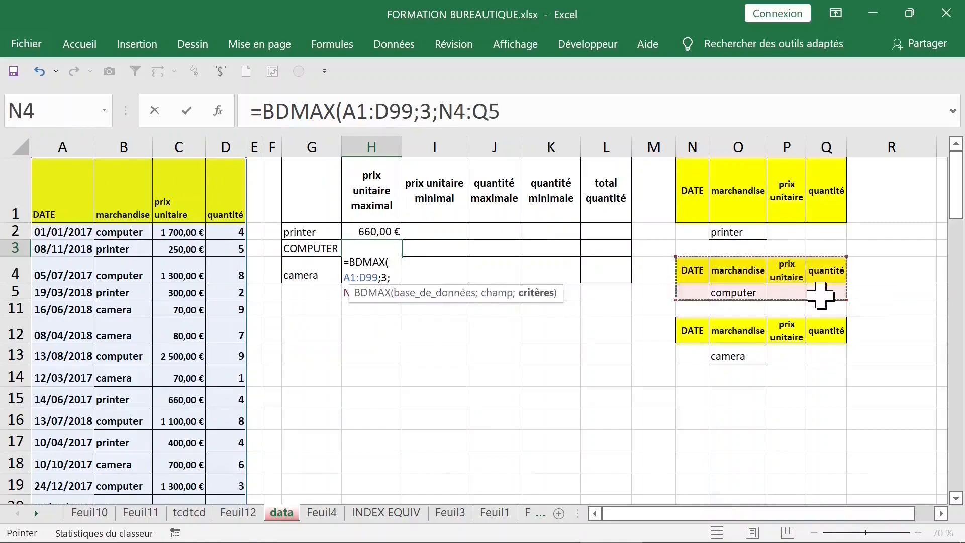
key("Return")
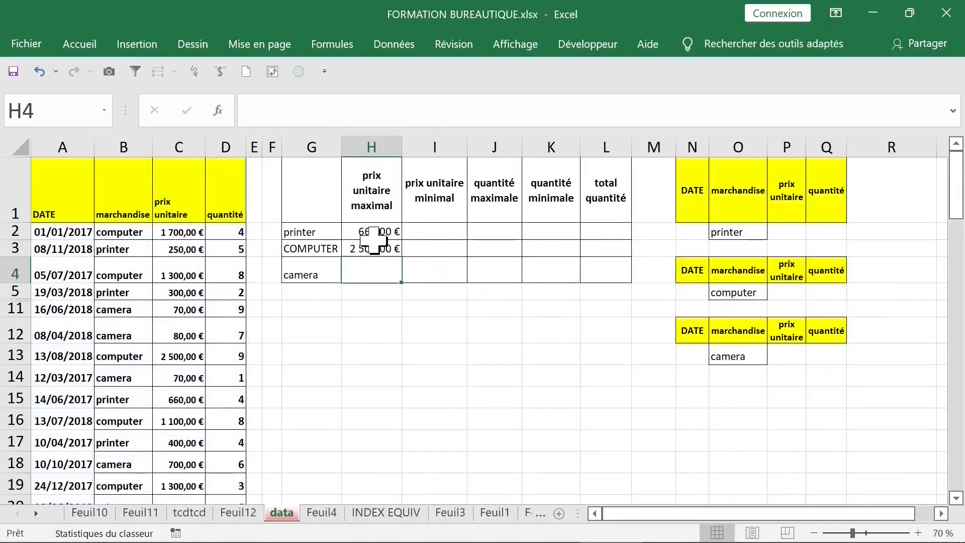
In H4, calculate the camera's maximum unit price with BDMAX over A1:D99, field 3, using the criteria block N12:Q13
left_click(373, 245)
left_click(378, 272)
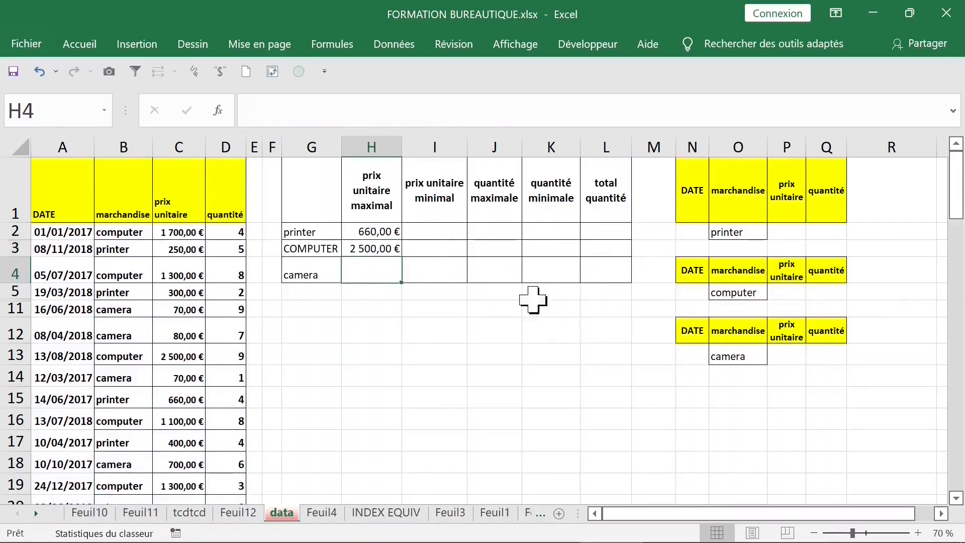
type("=")
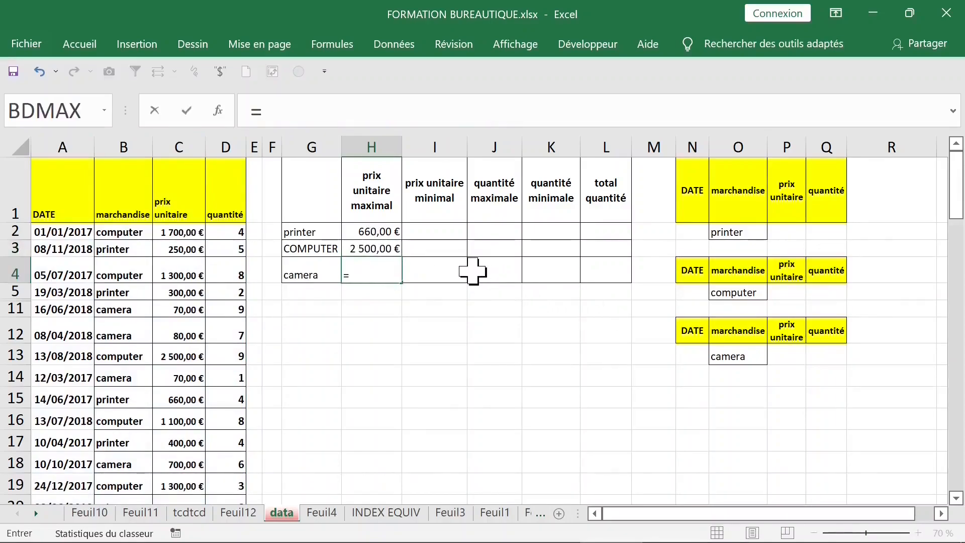
type("bdma")
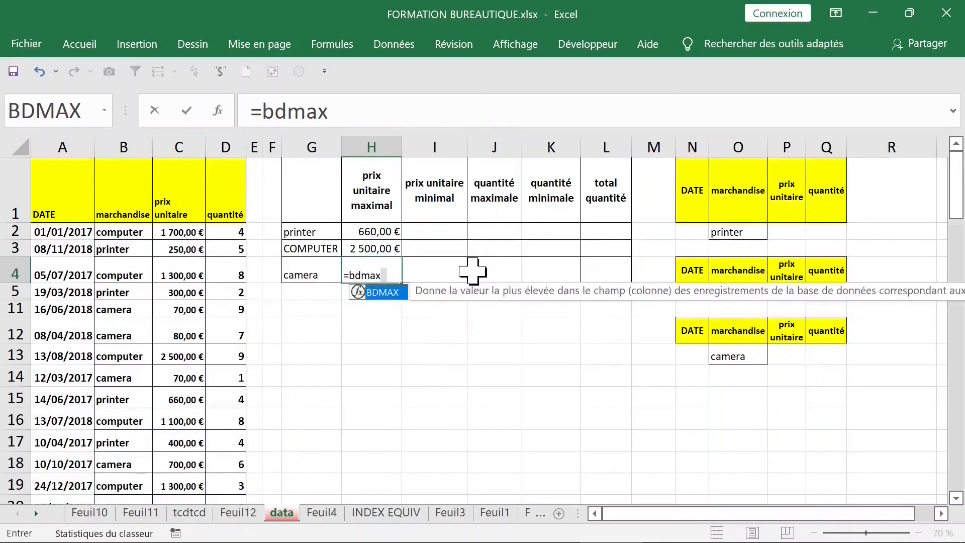
type("x")
key("Tab")
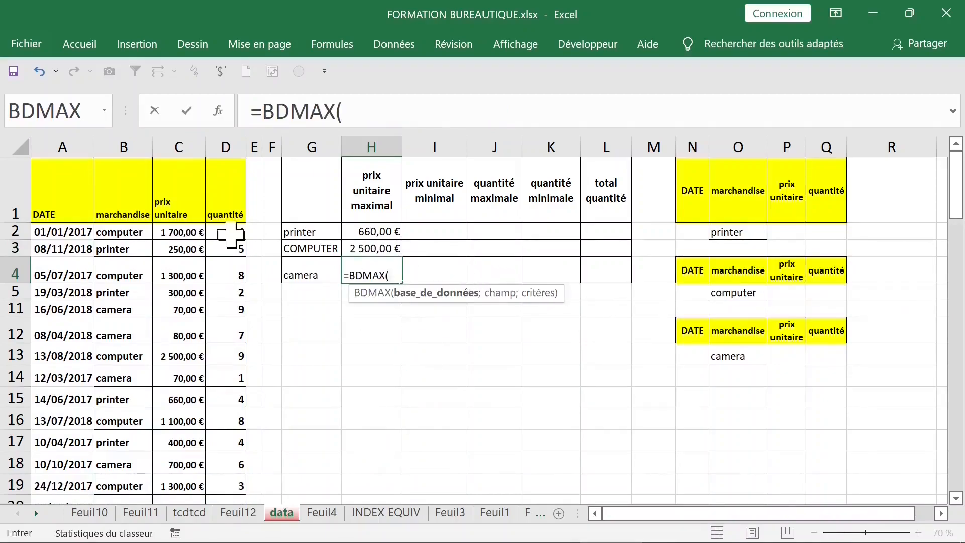
left_click_drag(43, 198, 224, 200)
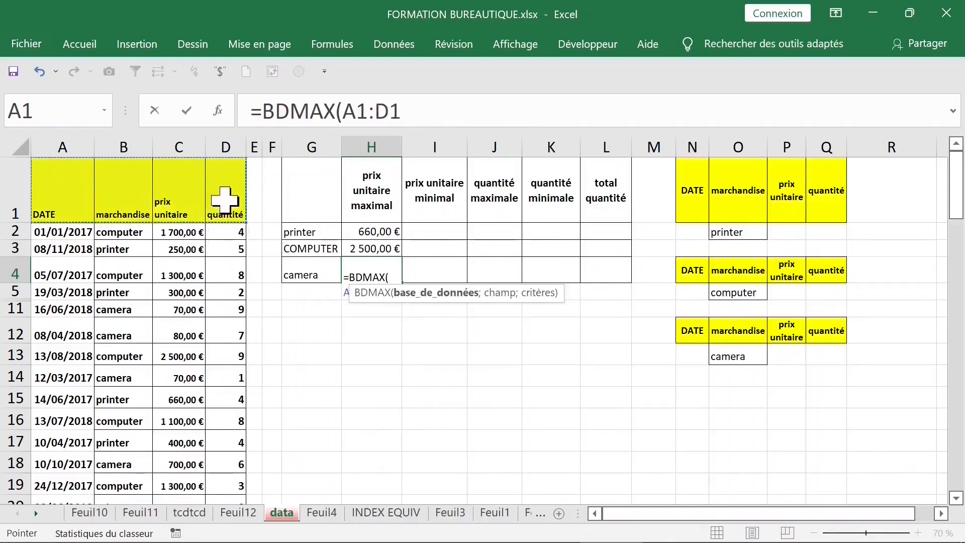
key("ctrl+shift+Down")
scroll(224, 200, "up", 20)
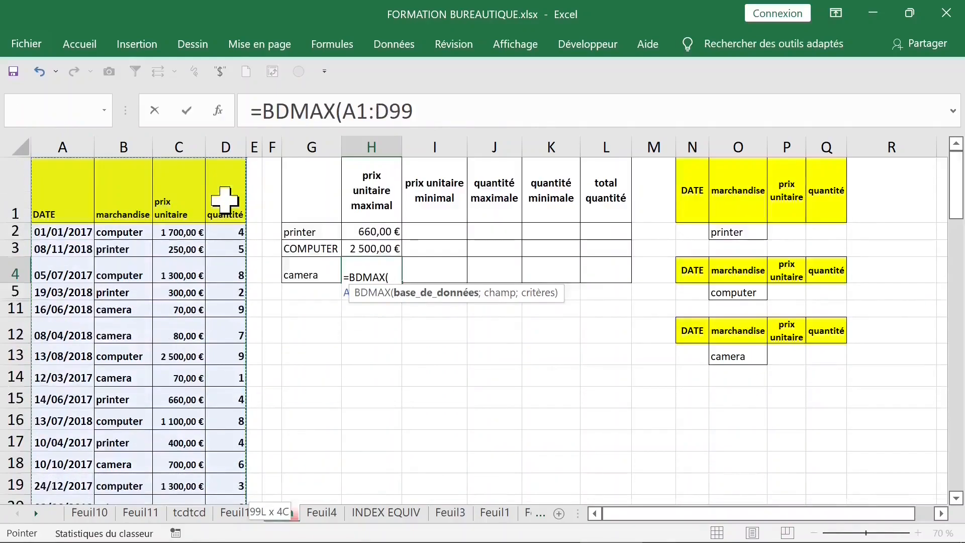
type(";")
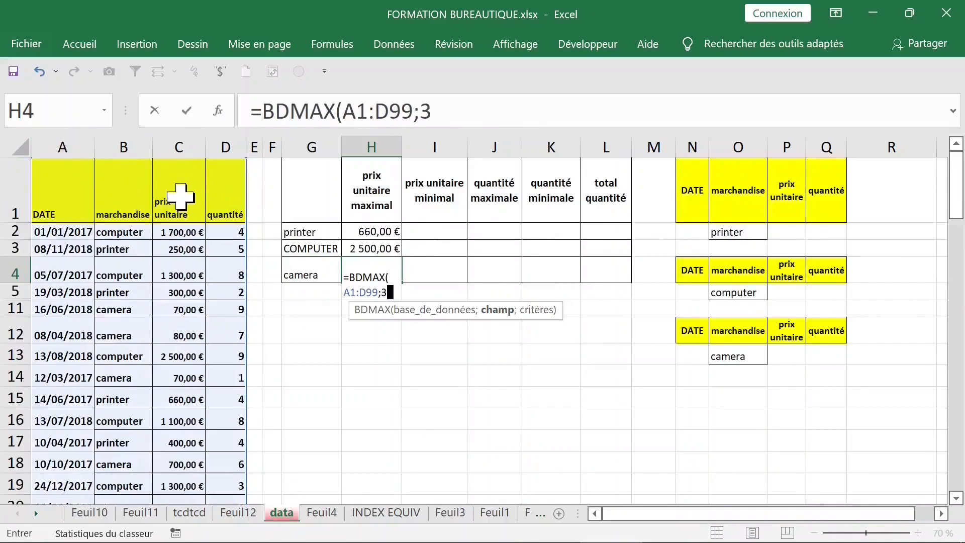
type("3;")
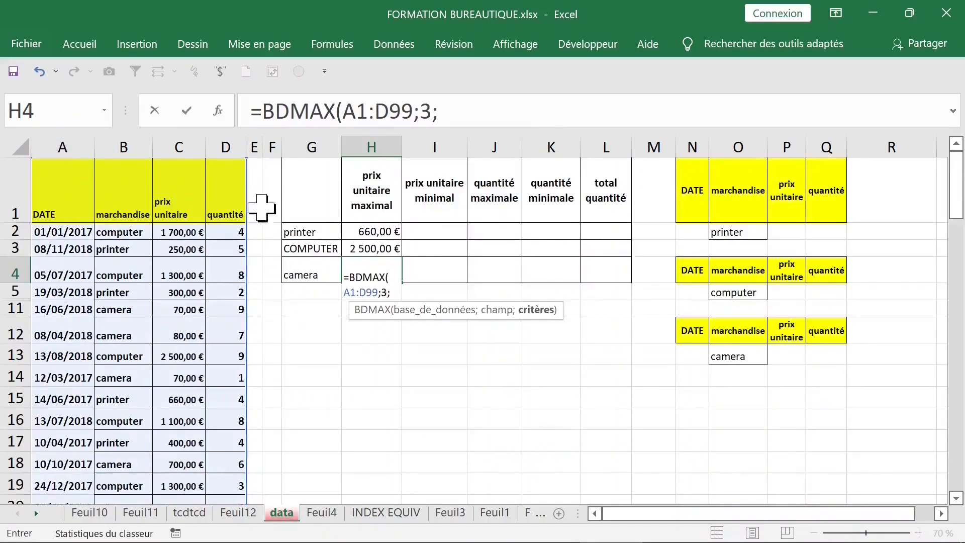
left_click_drag(690, 327, 825, 358)
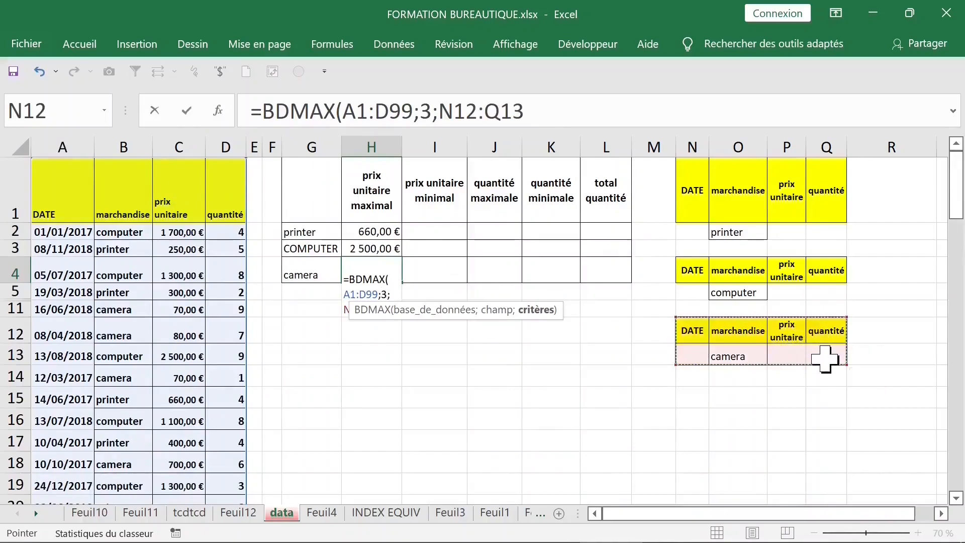
key("Return")
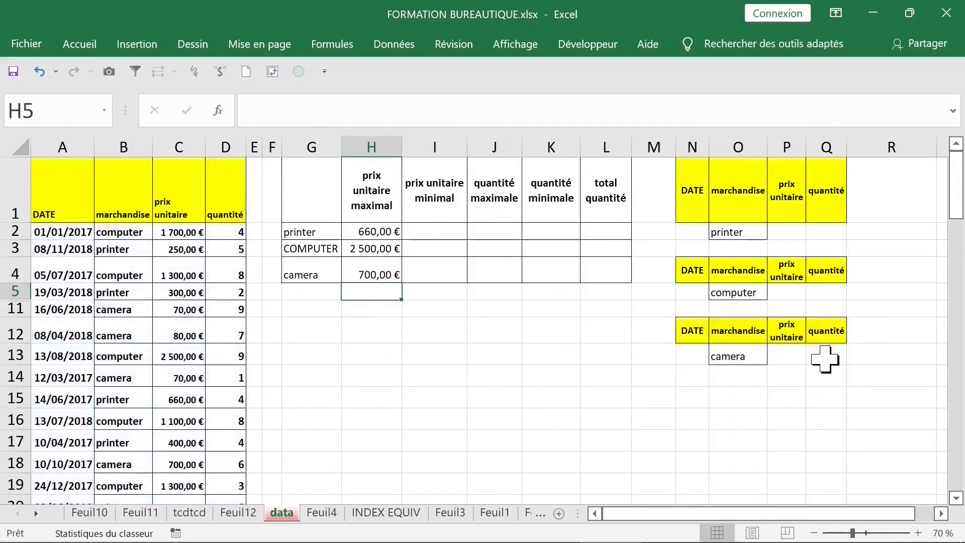
Make the database and criteria references in the H3 formula absolute, as $A$1:$D$99 and $N$4:$Q$5
left_click(385, 231)
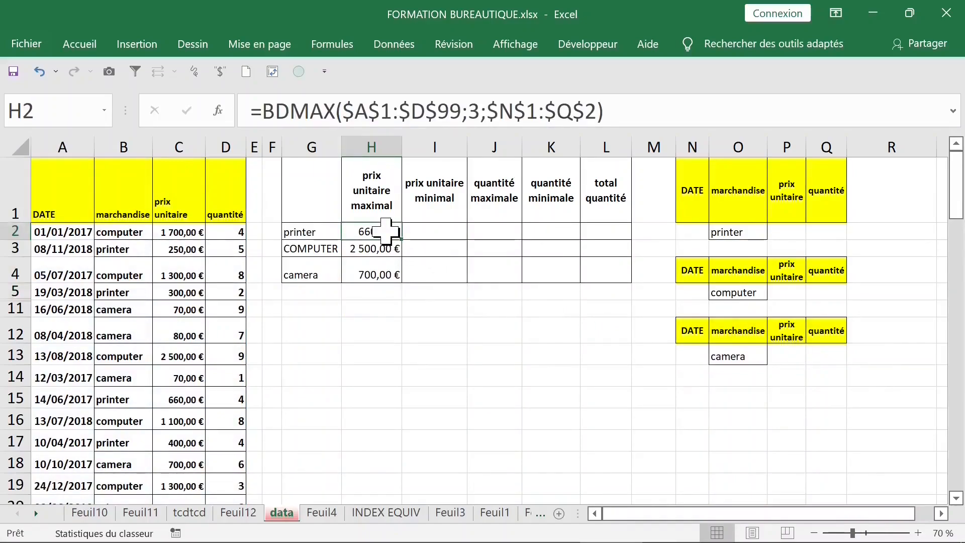
left_click(370, 250)
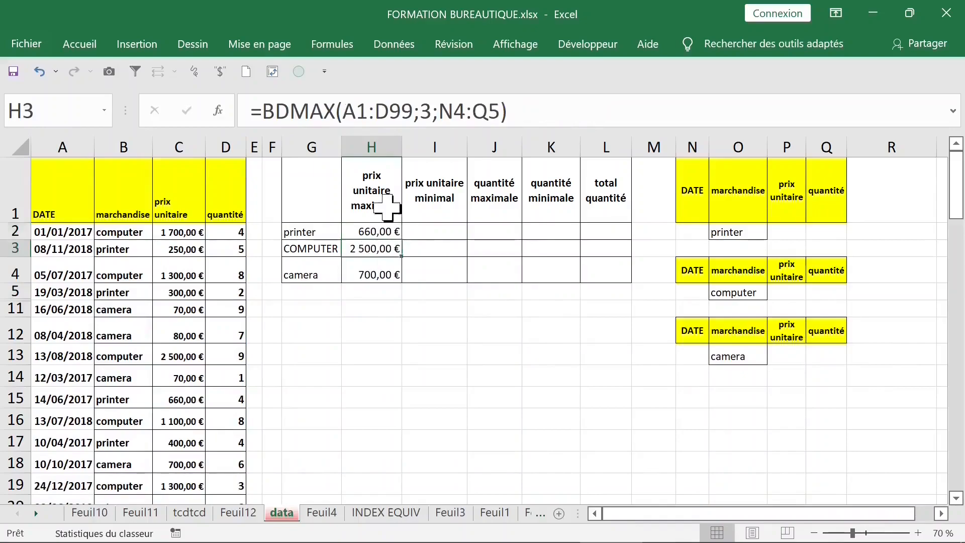
left_click(374, 110)
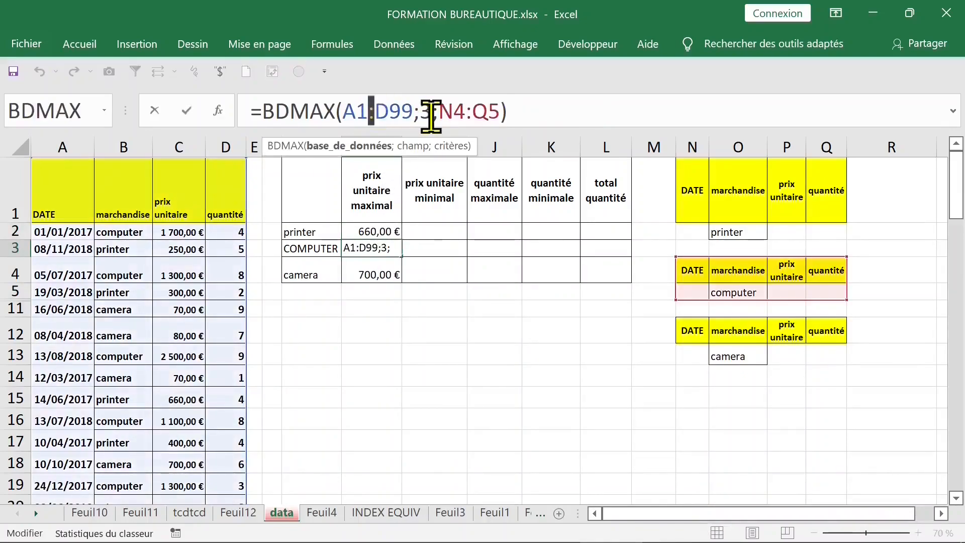
key("F4")
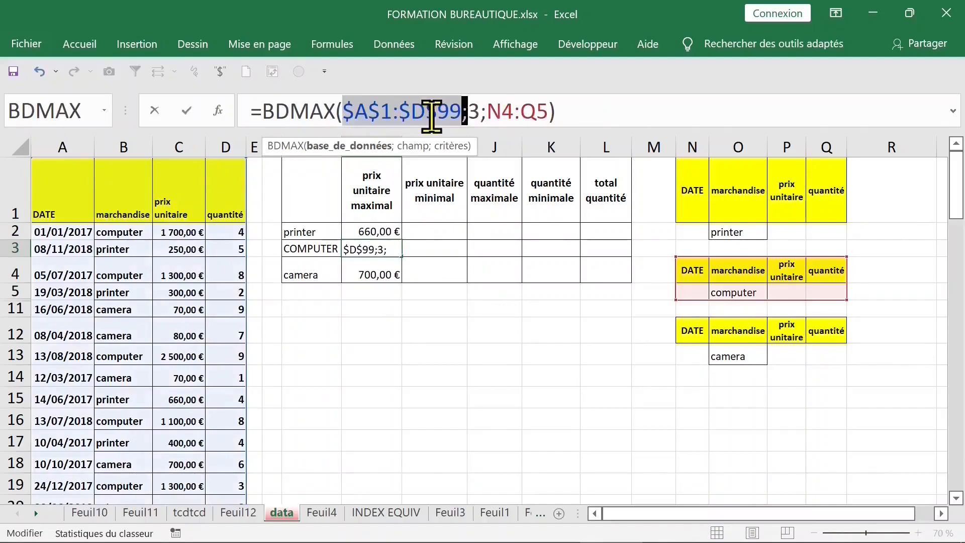
left_click(517, 110)
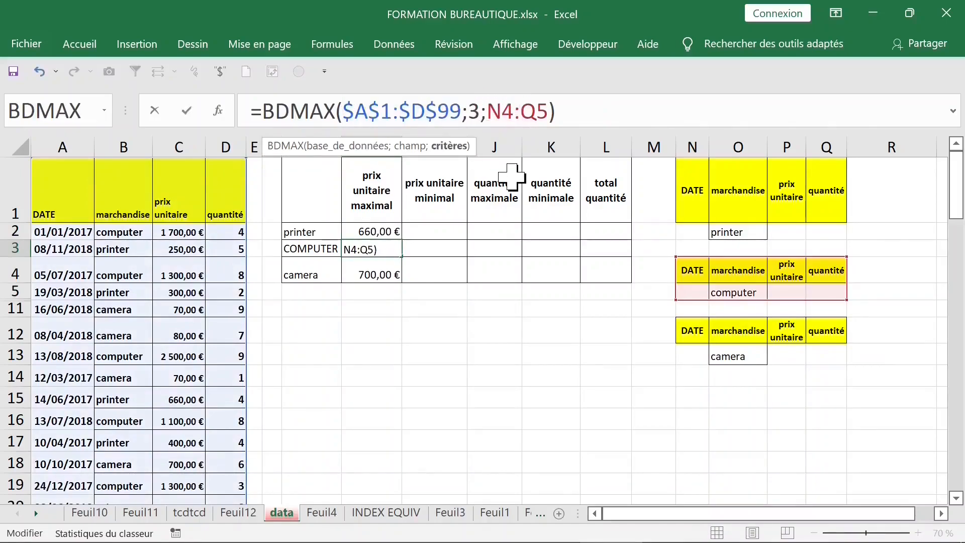
key("F4")
left_click(559, 112)
key("F4")
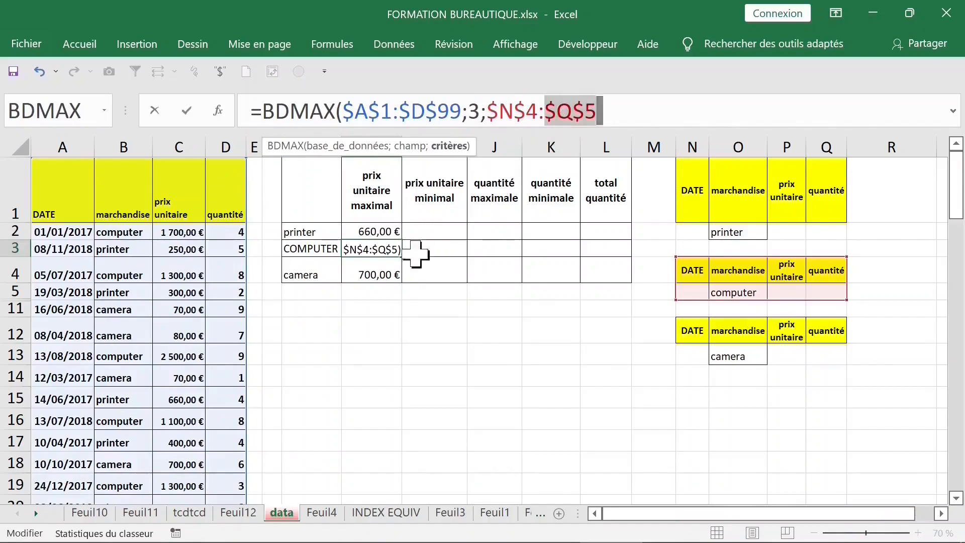
key("Return")
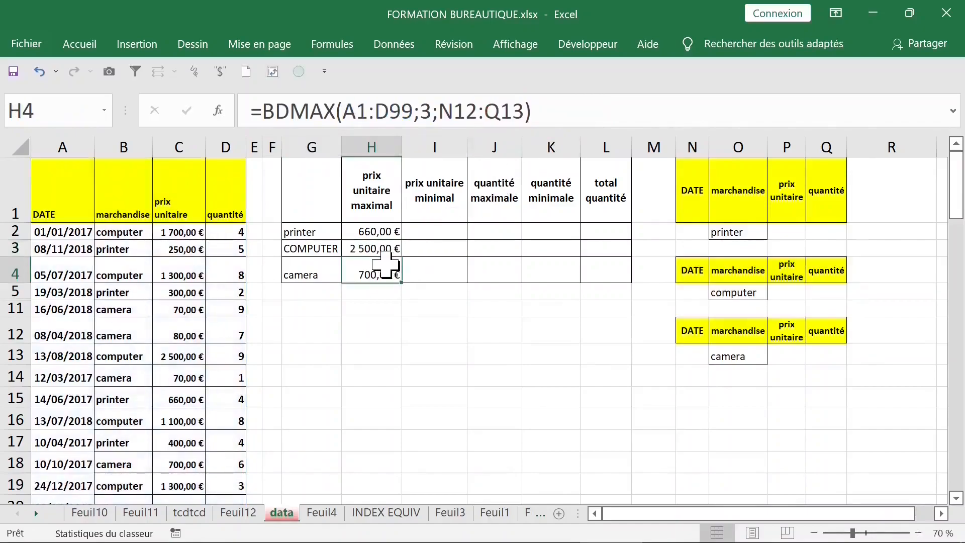
Make the database range A1:D99 and the criteria range N12:Q13 absolute in the camera formula in H4
left_click(369, 110)
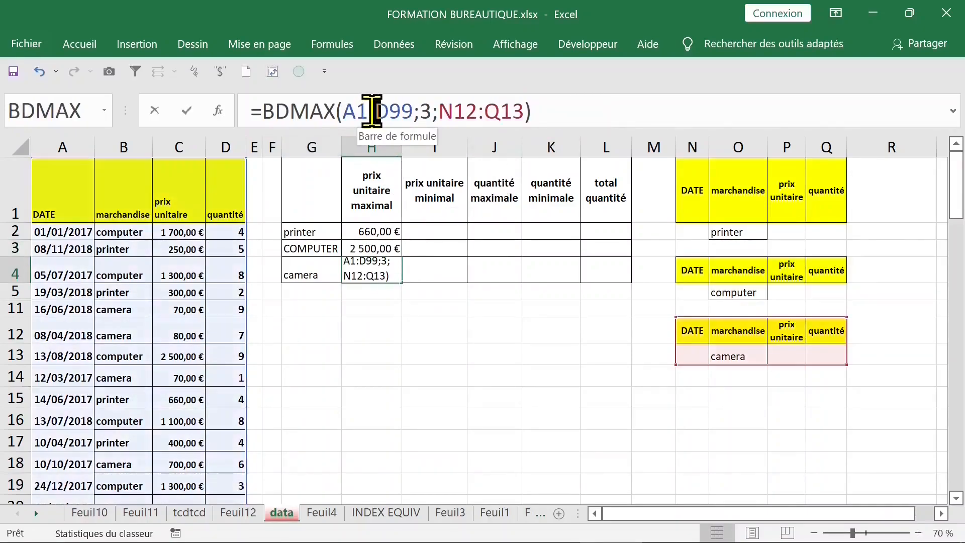
key("F4")
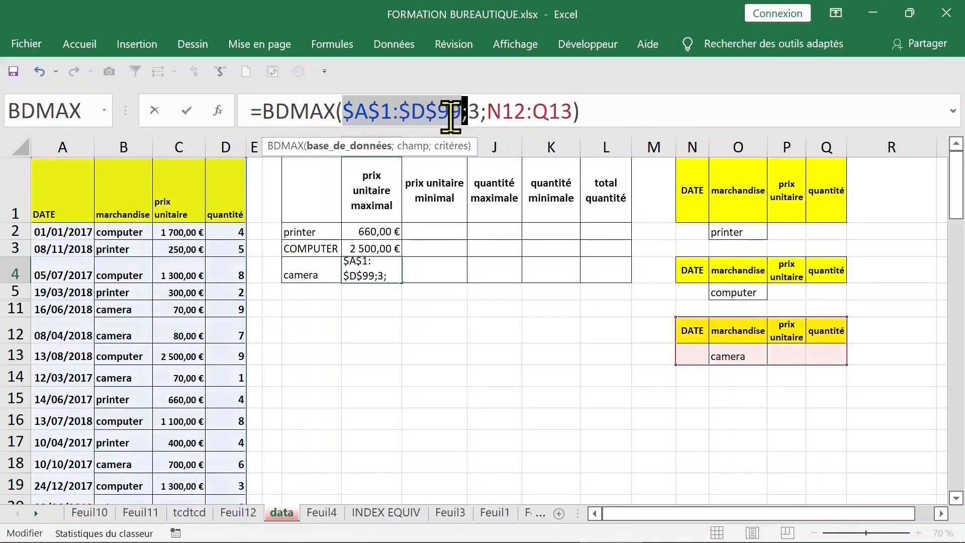
left_click(527, 111)
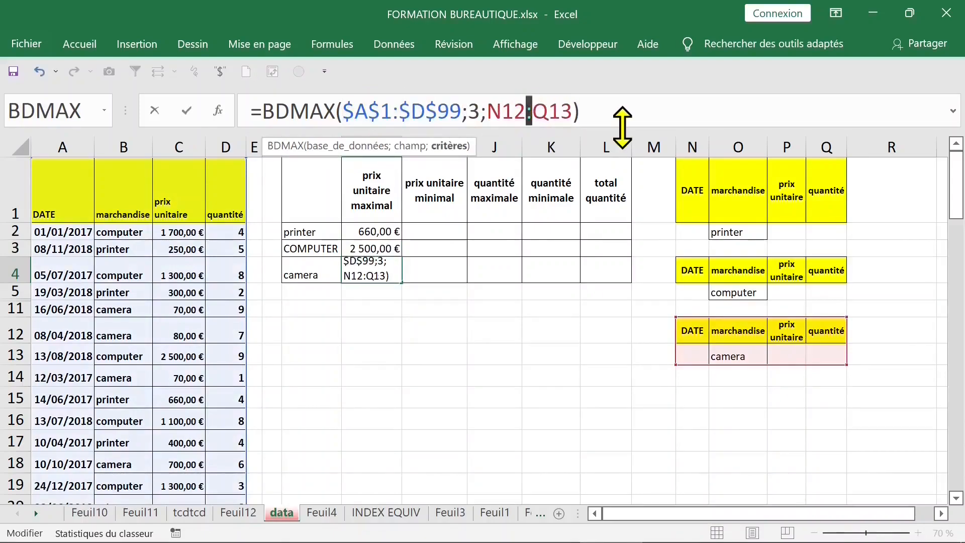
key("F4")
key("Return")
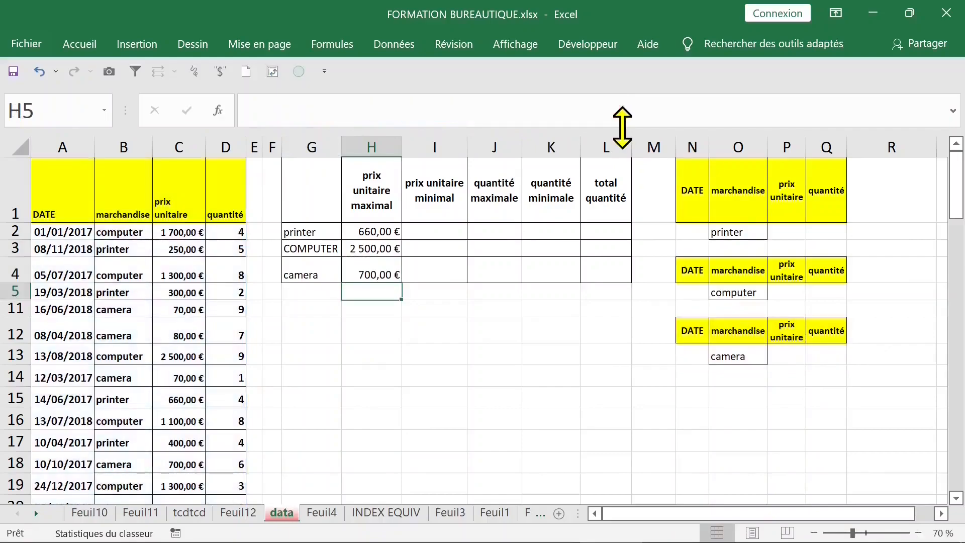
Fill the printer's BDMAX formula from H2 into the minimum unit price cell I2 and select I2
left_click(382, 230)
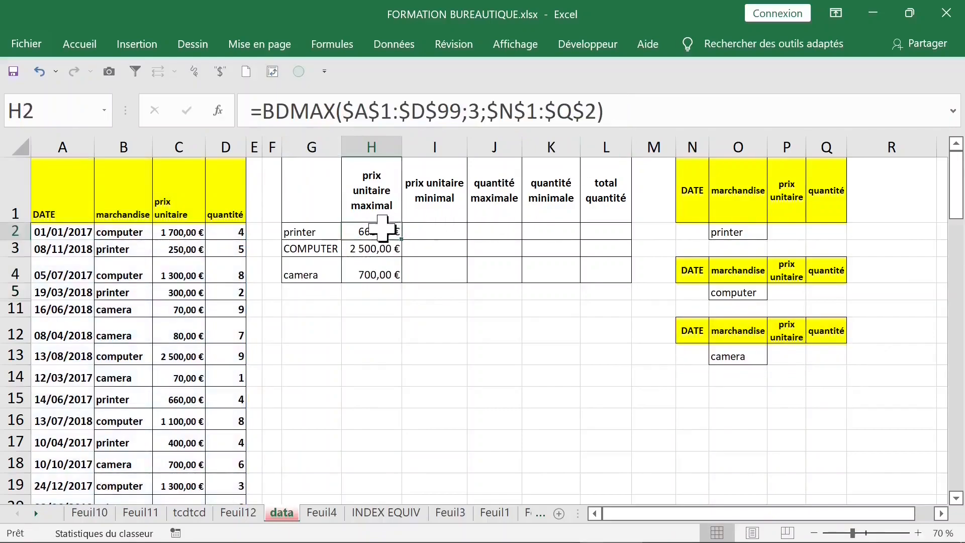
left_click_drag(404, 243, 468, 243)
left_click(464, 238)
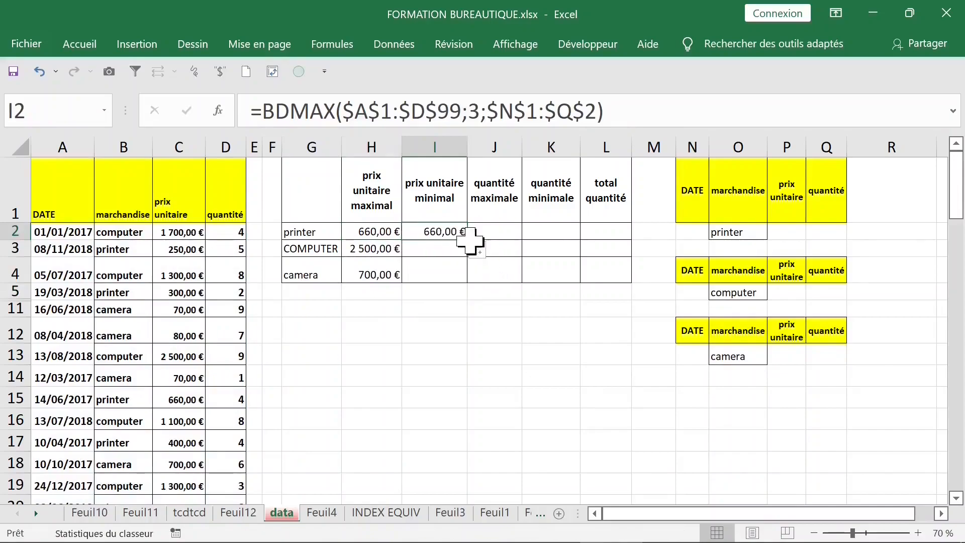
Fill the computer and camera BDMAX formulas from H3 and H4 into the minimum unit price cells I3 and I4
left_click(402, 249)
left_click_drag(403, 257, 465, 250)
left_click(395, 274)
left_click_drag(405, 284, 443, 276)
left_click(444, 243)
left_click(442, 233)
left_click(440, 251)
Change the function in the printer's minimum unit price formula in I2 from BDMAX to BDMIN
left_click(436, 232)
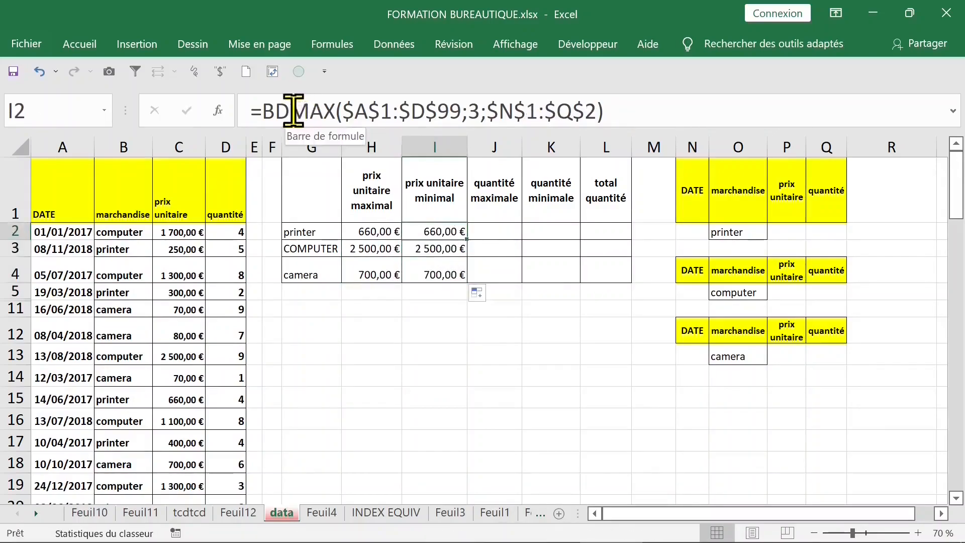
left_click(312, 109)
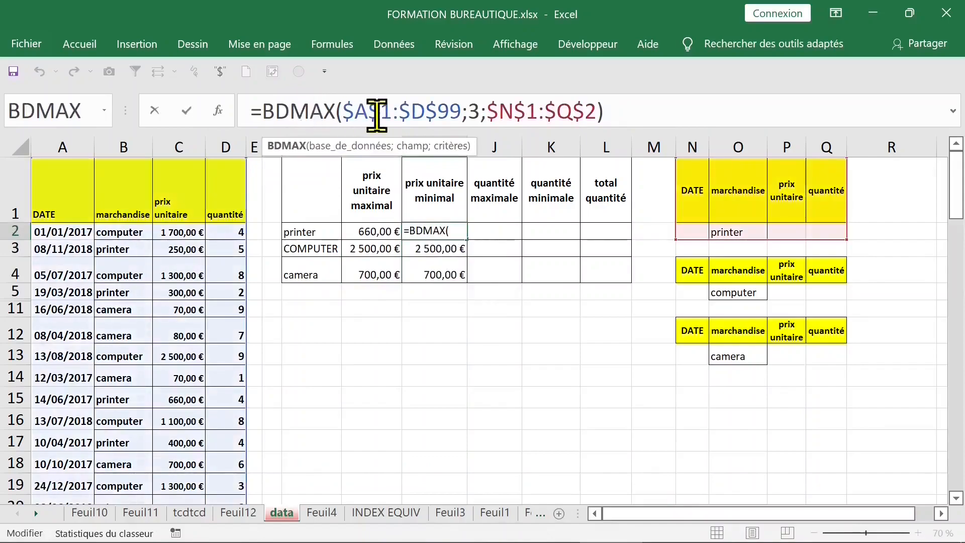
type("in")
key("Delete")
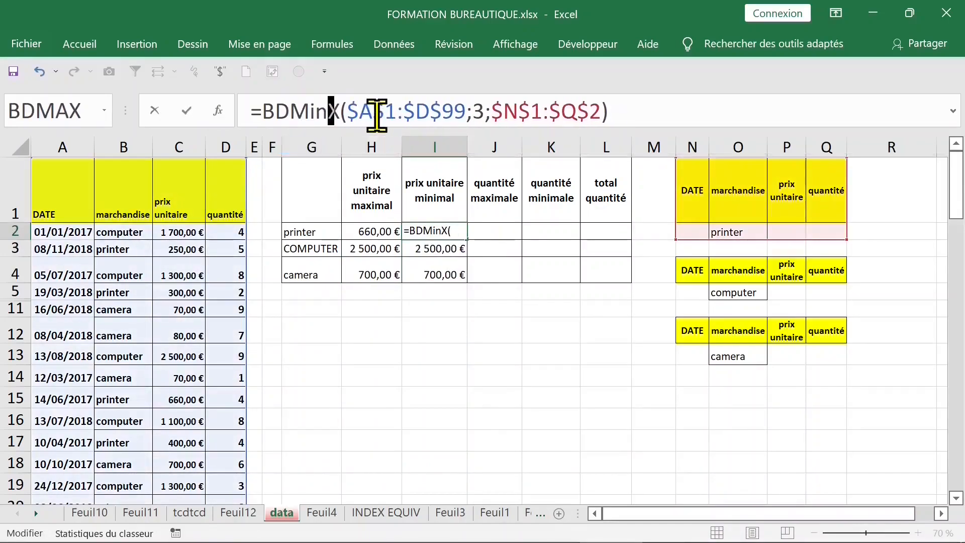
key("Delete")
key("Return")
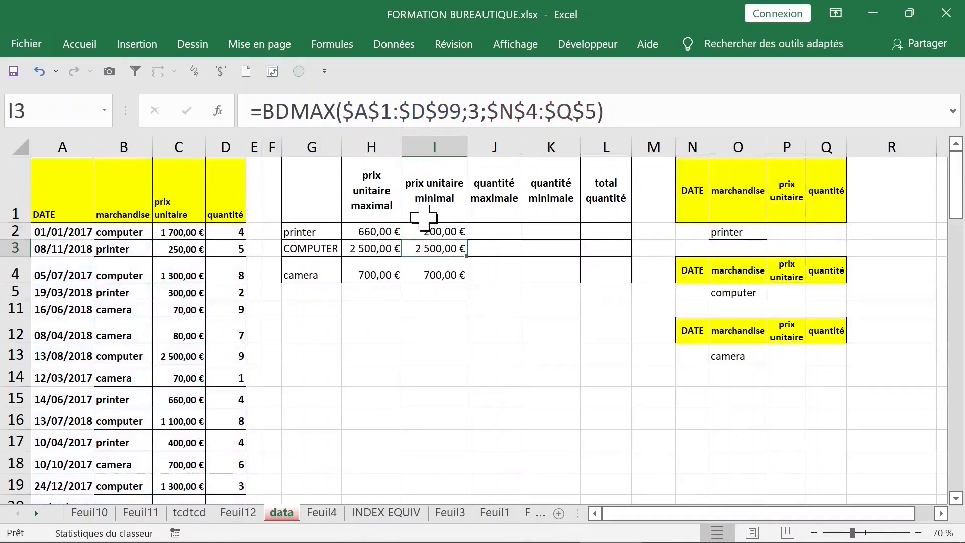
Replace BDMAX with BDMIN in the computer's minimum unit price formula in I3
left_click(311, 111)
key("Delete")
key("Delete")
type("in")
key("Return")
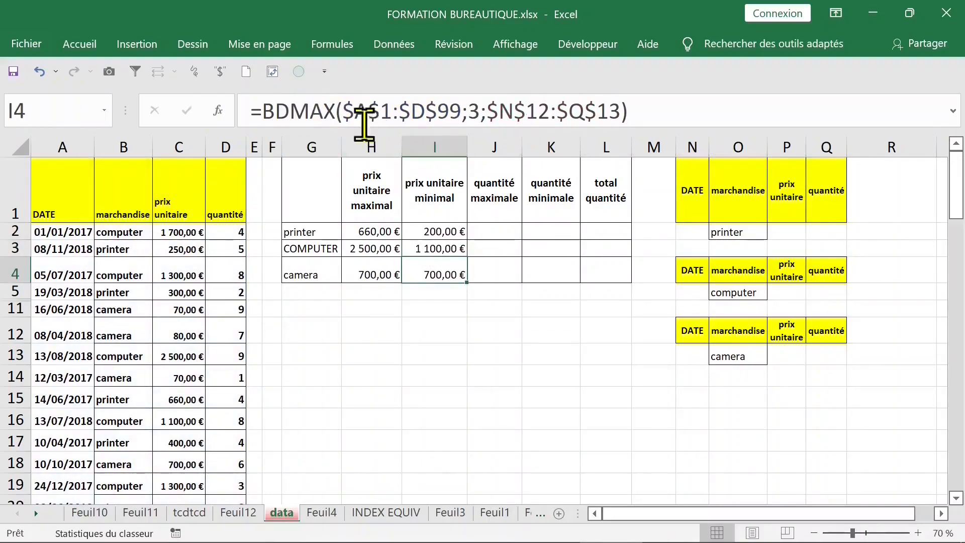
Turn the camera's minimum unit price formula in I4 into a BDMIN formula
left_click(311, 111)
type("in")
key("Delete")
key("Delete")
key("Return")
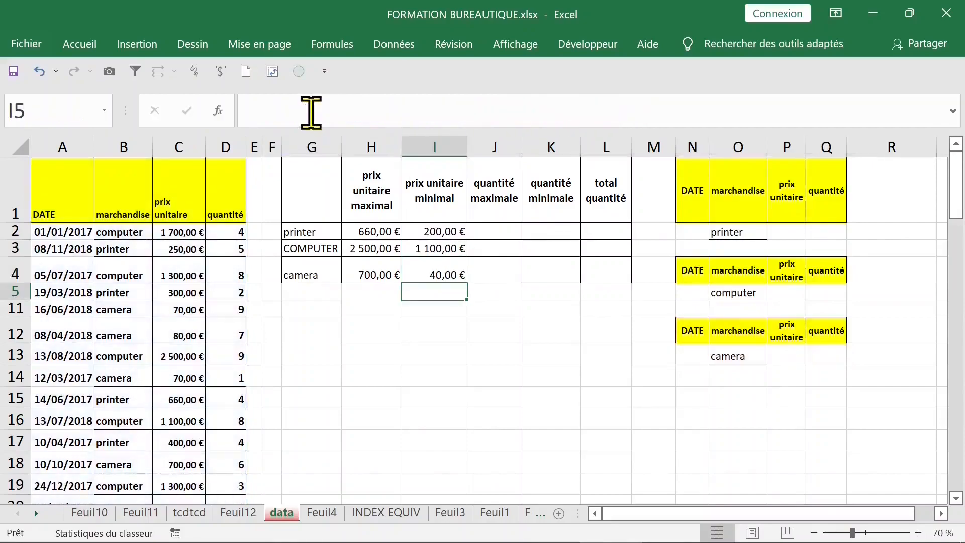
left_click(437, 249)
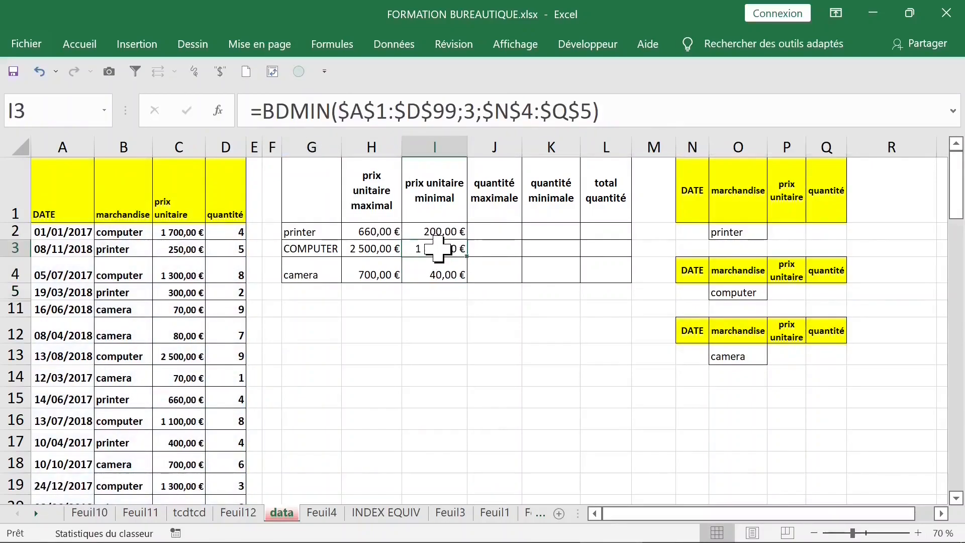
left_click(495, 232)
left_click(437, 233)
left_click(424, 248)
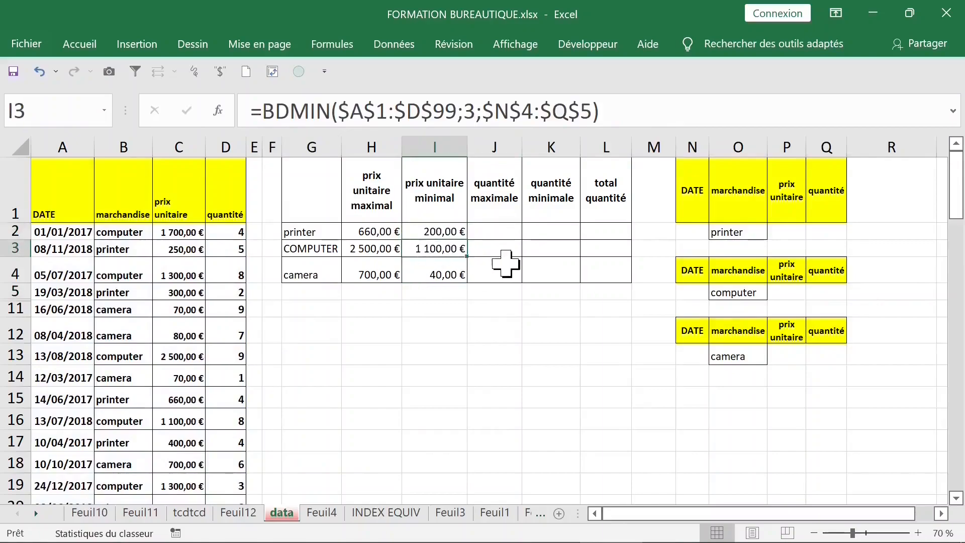
left_click(505, 263)
left_click(495, 229)
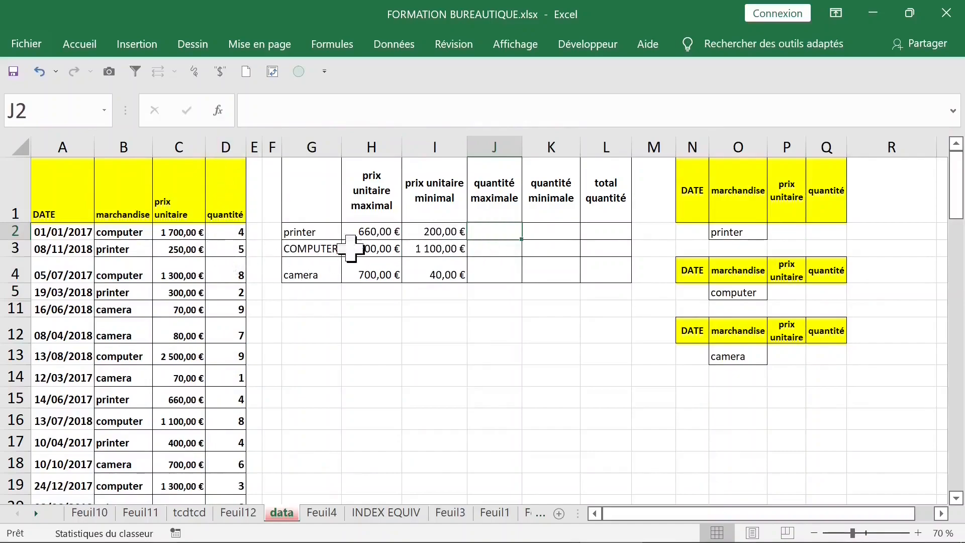
Fill the BDMIN formulas of the printer, computer and camera from I2:I4 into the quantity cells J2:J4
left_click(442, 235)
left_click_drag(468, 241, 506, 254)
left_click(452, 252)
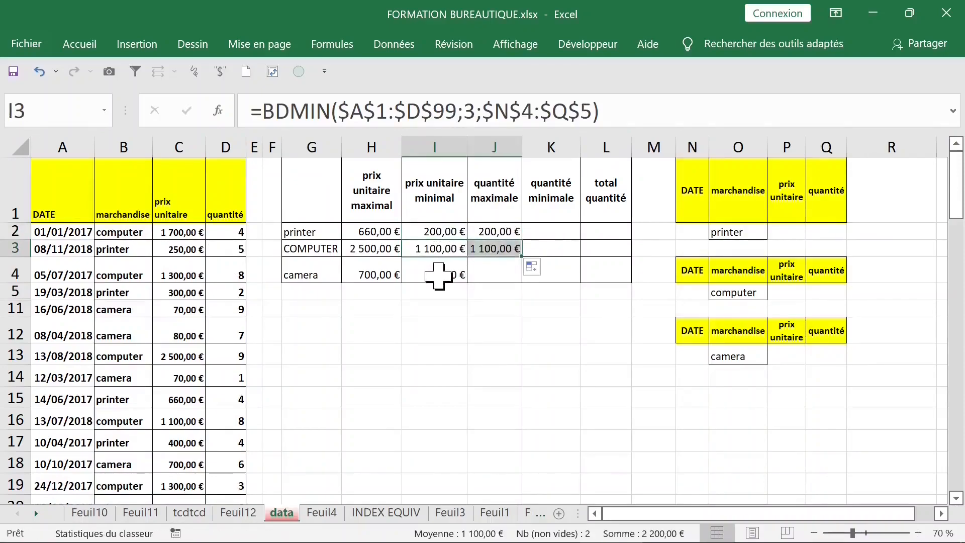
left_click(438, 275)
left_click_drag(466, 283, 505, 281)
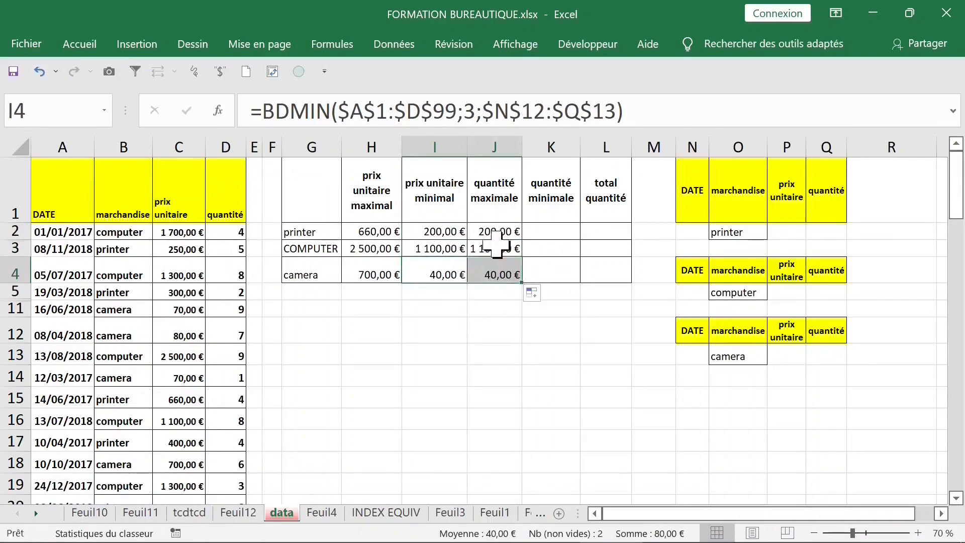
Set the field argument to 4 in the printer, computer and camera BDMIN formulas in J2, J3 and J4
left_click(496, 233)
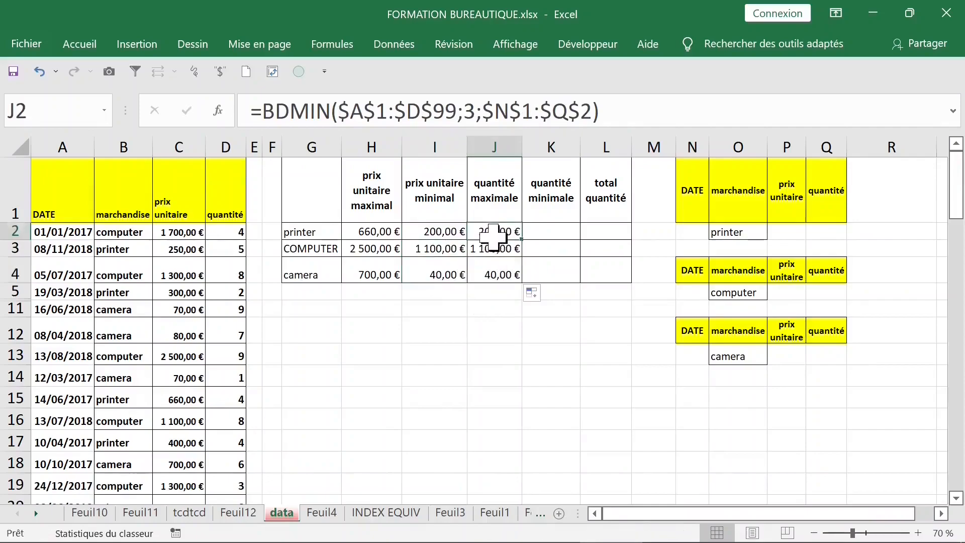
double_click(471, 112)
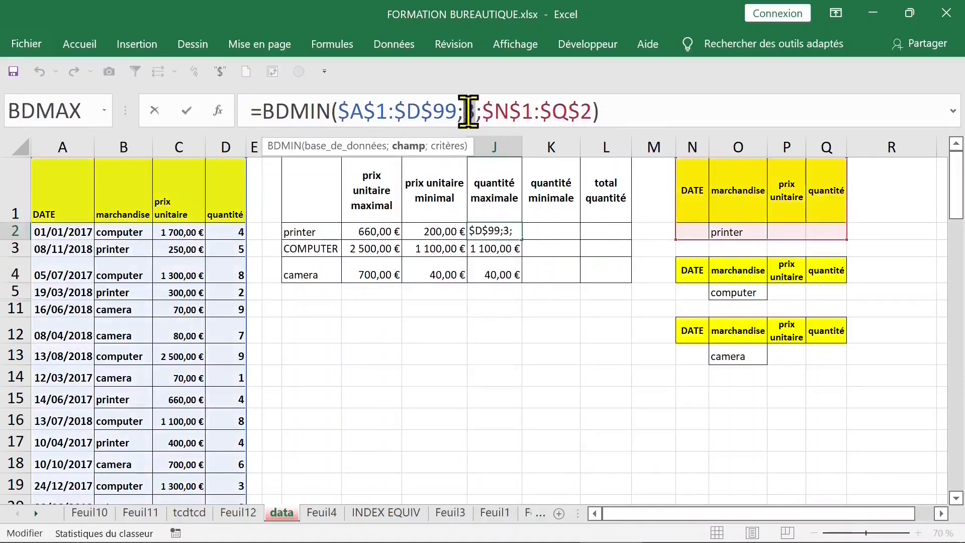
type("4")
key("Return")
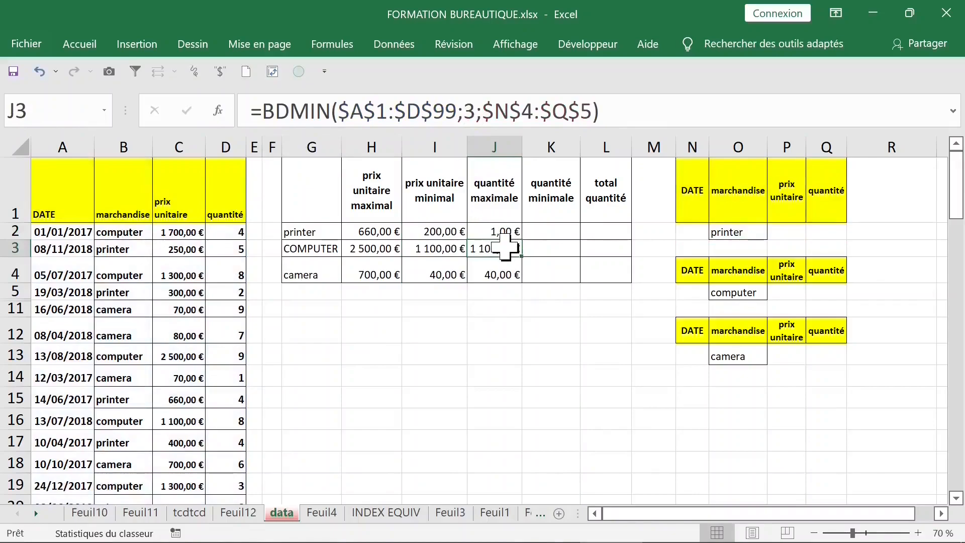
double_click(469, 111)
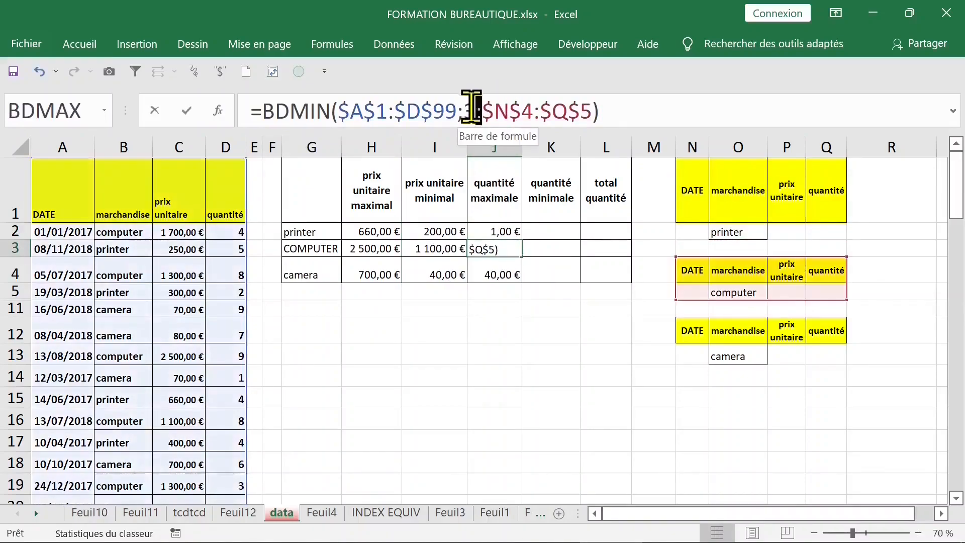
type("4")
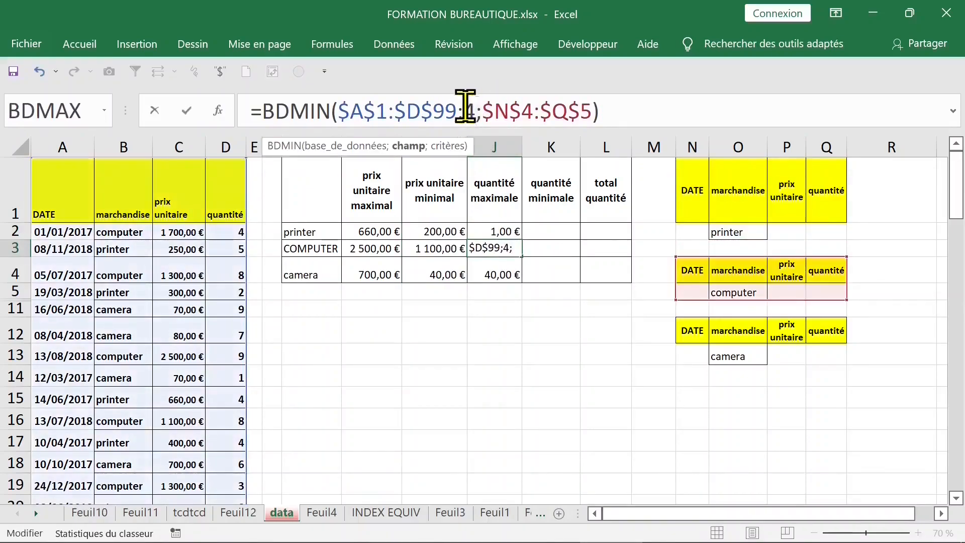
key("Return")
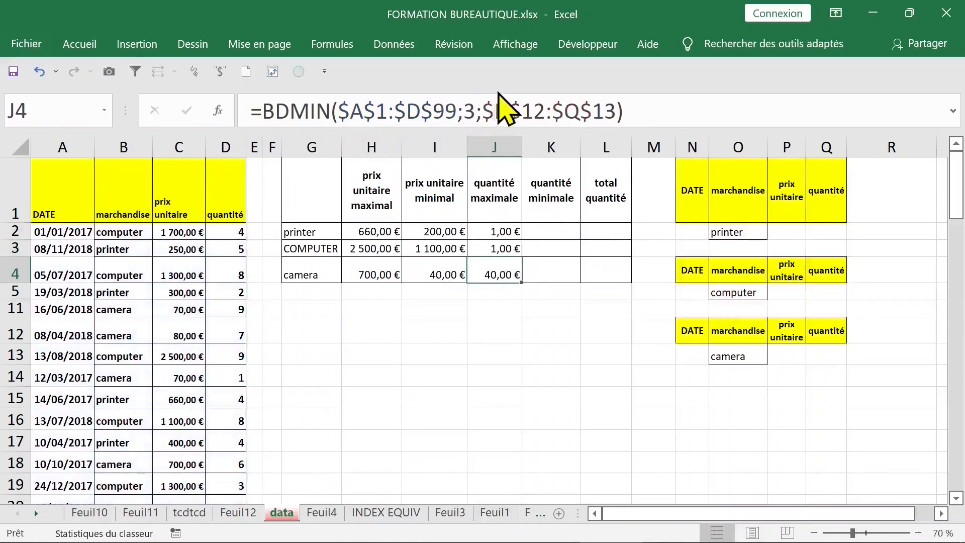
double_click(468, 110)
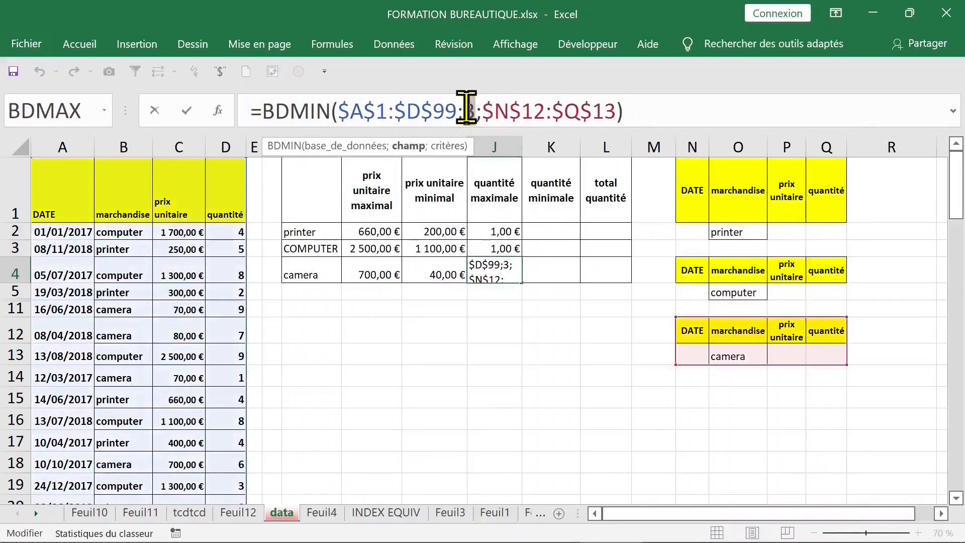
type("4")
key("Return")
left_click(535, 375)
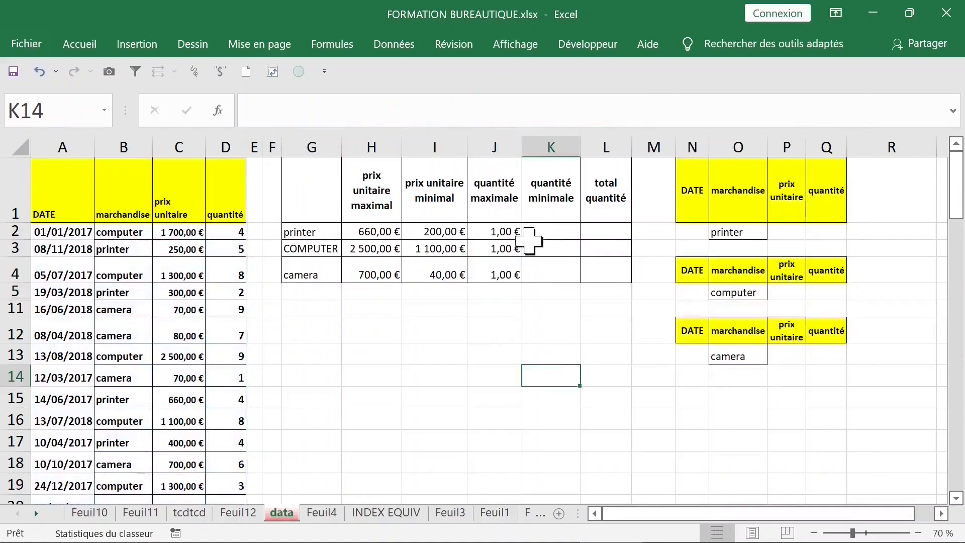
Apply the Standard number format to the quantity results in J2:J4
left_click_drag(508, 231, 503, 271)
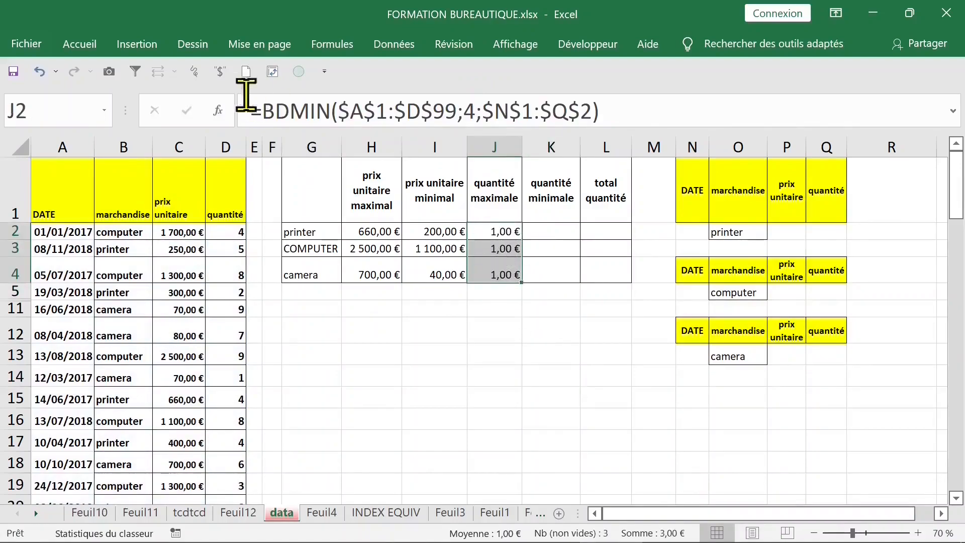
left_click(91, 44)
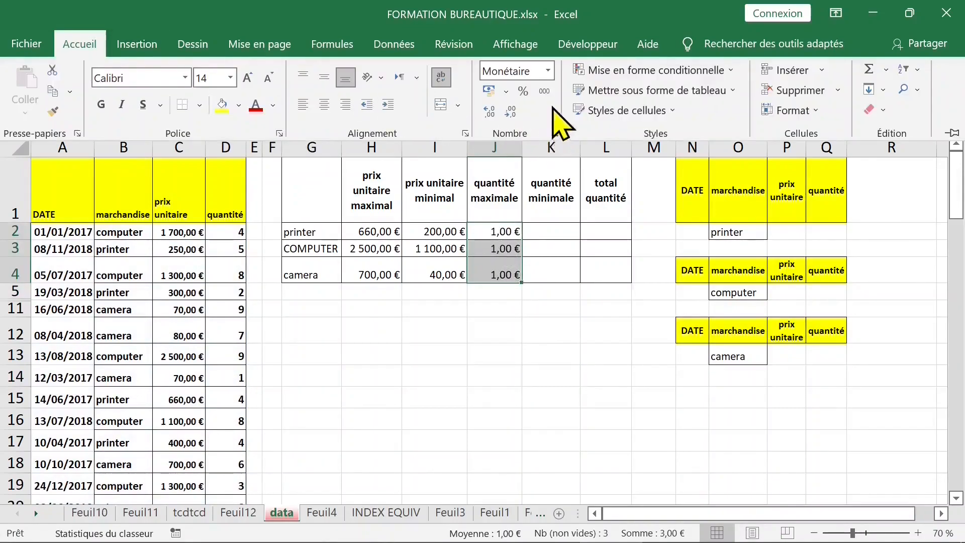
left_click(547, 71)
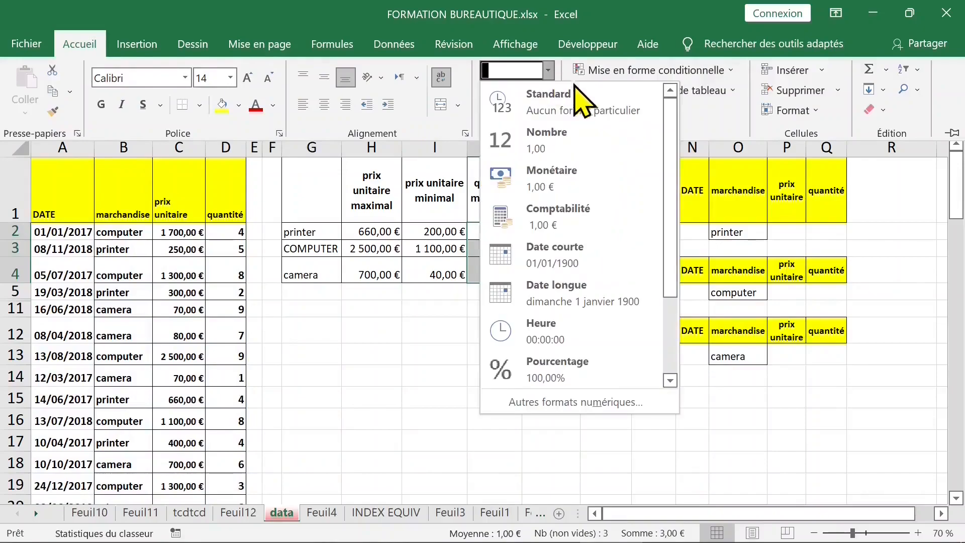
left_click(624, 108)
left_click(559, 220)
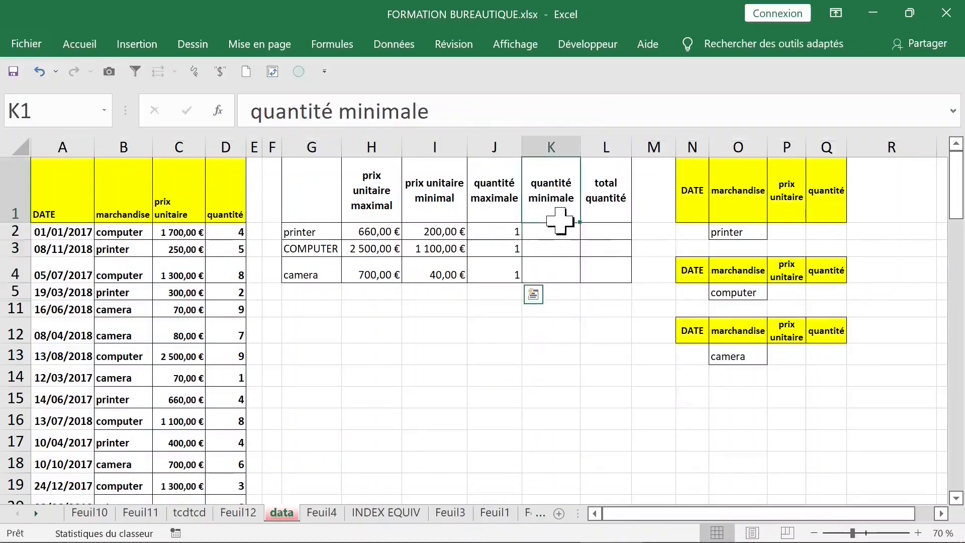
Rename the column header in J1 as "quantité min"
left_click(501, 233)
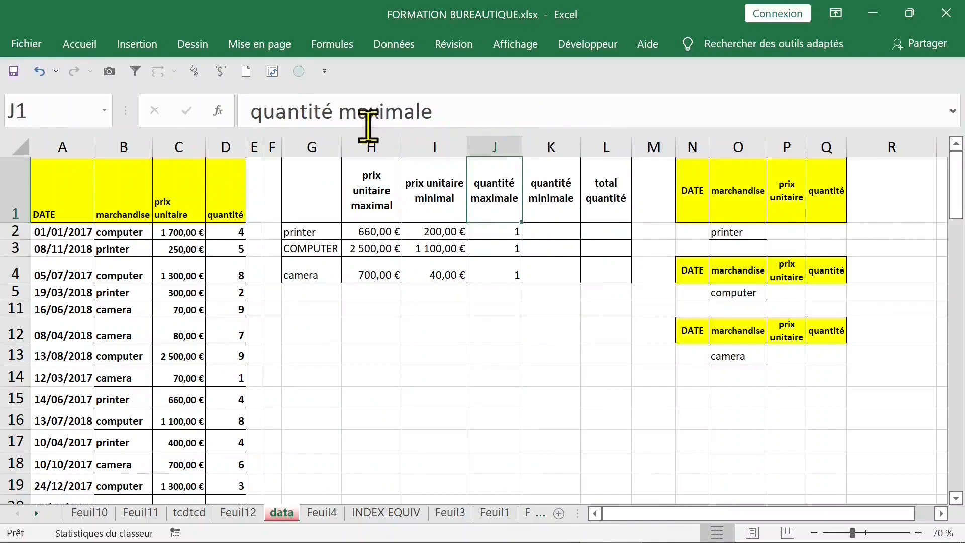
left_click_drag(358, 111, 530, 115)
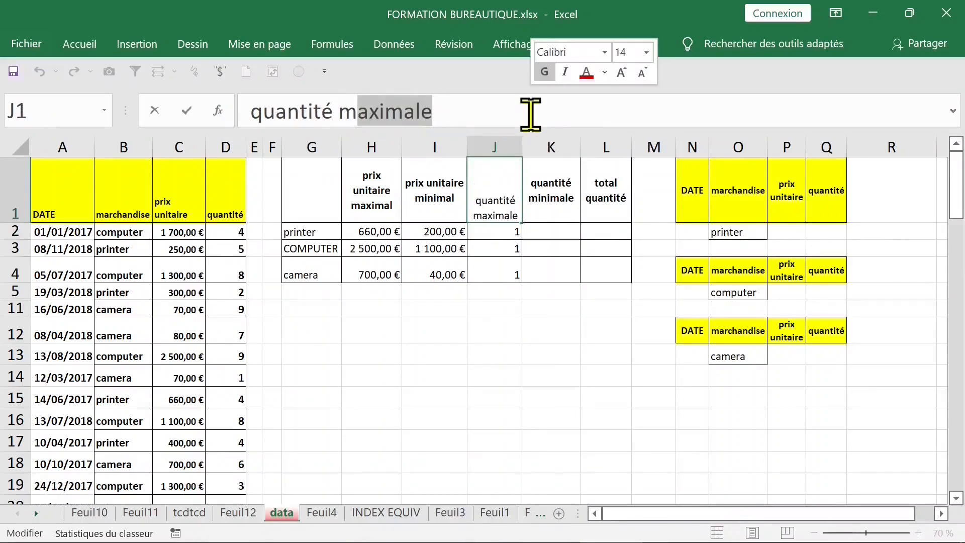
type("in")
key("Return")
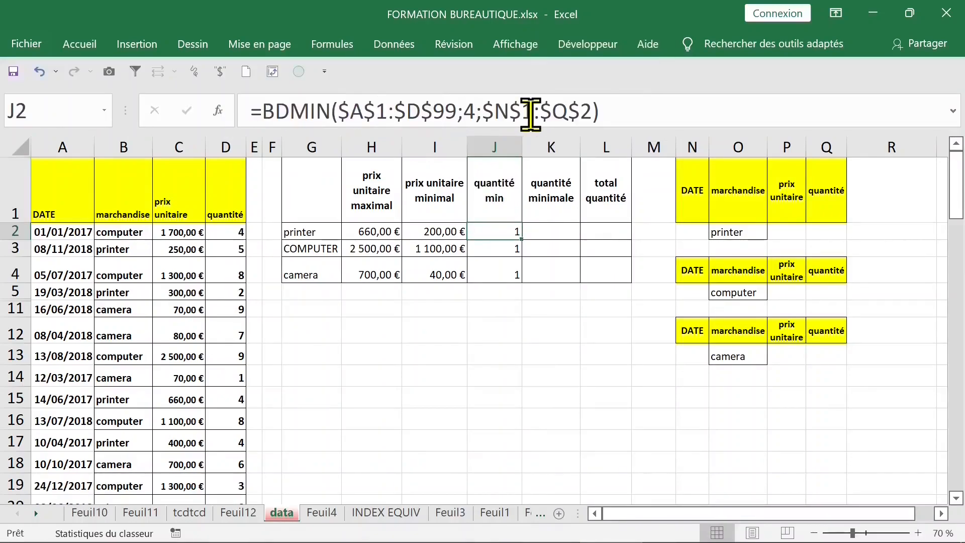
Rename the column header in K1 as "quantité max"
left_click(553, 191)
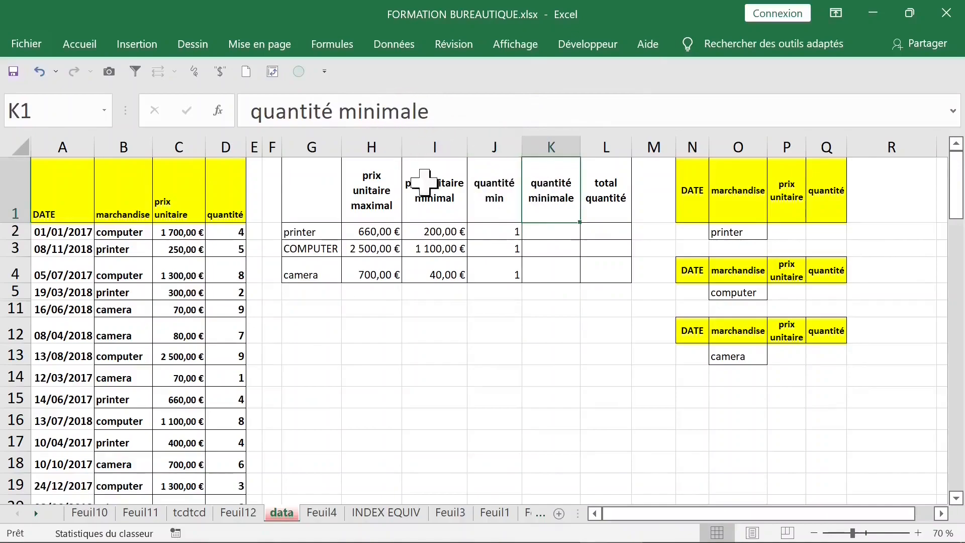
left_click(462, 232)
left_click(550, 227)
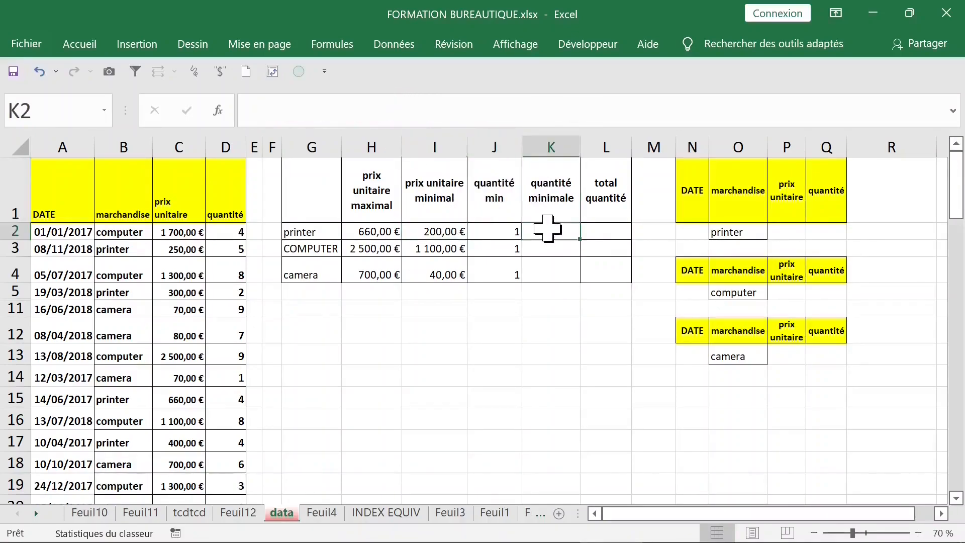
left_click(534, 204)
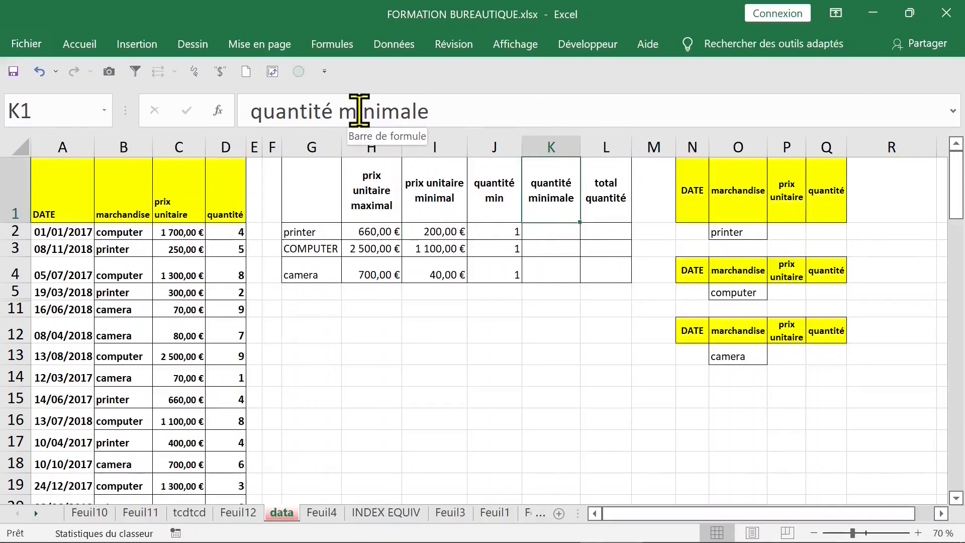
left_click_drag(358, 110, 470, 107)
type("a")
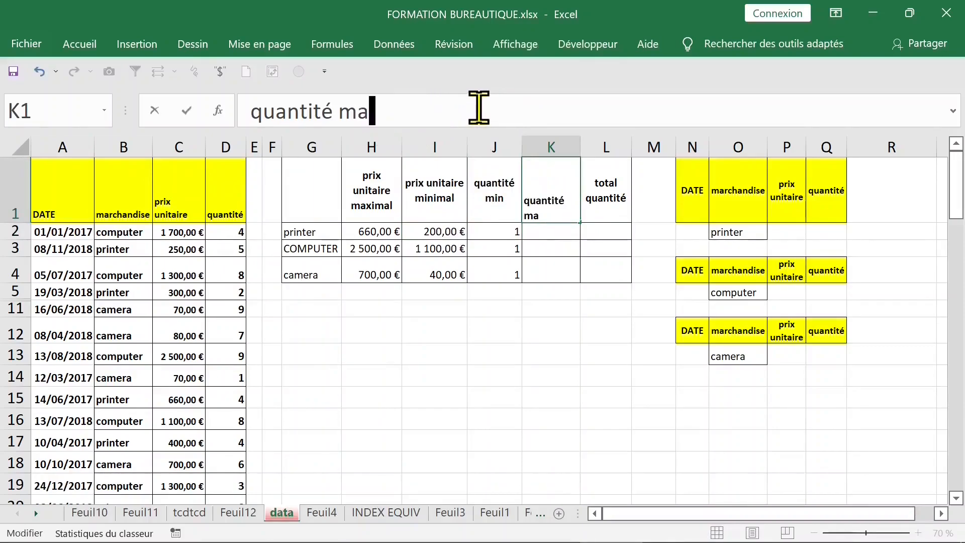
key("Return")
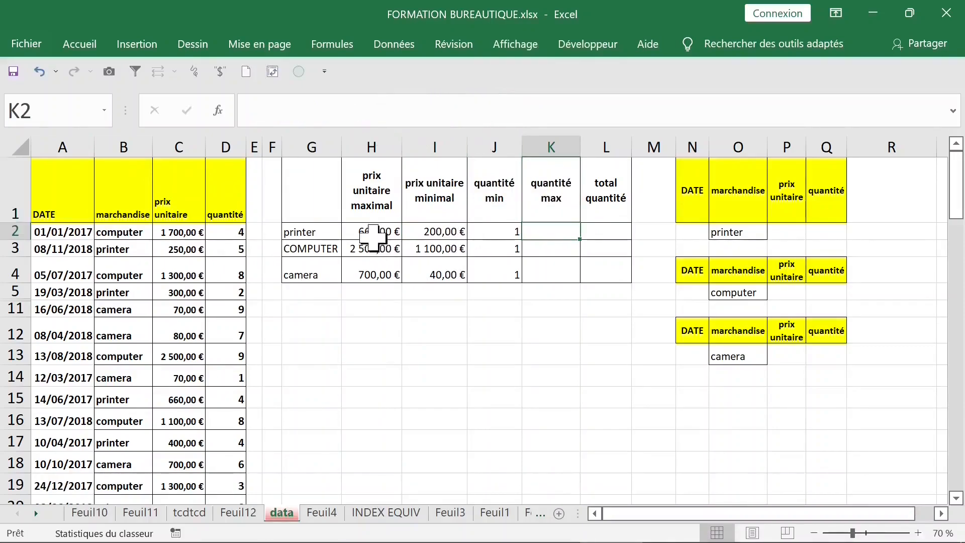
Copy the three BDMAX formulas in H2:H4 into the maximum quantity cells K2:K4
left_click_drag(368, 230, 369, 270)
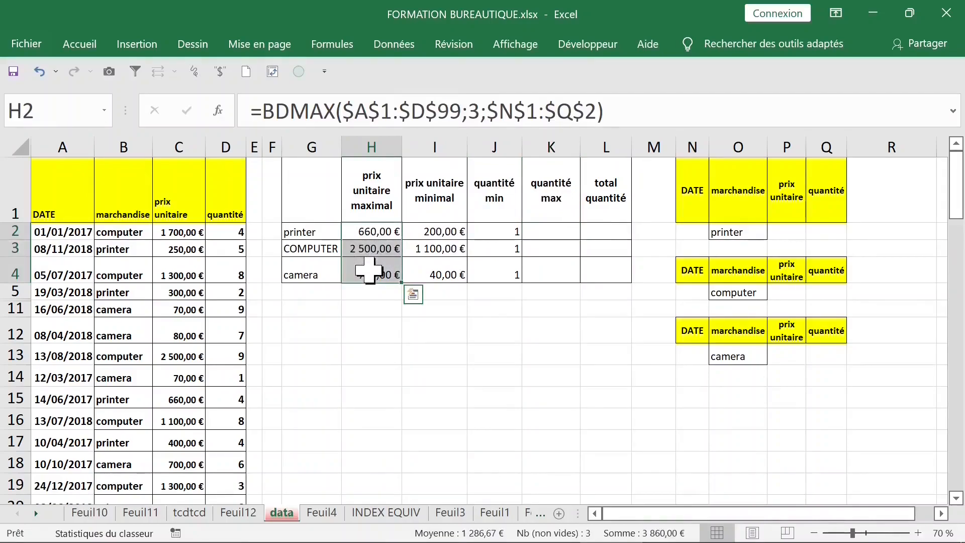
key("ctrl+c")
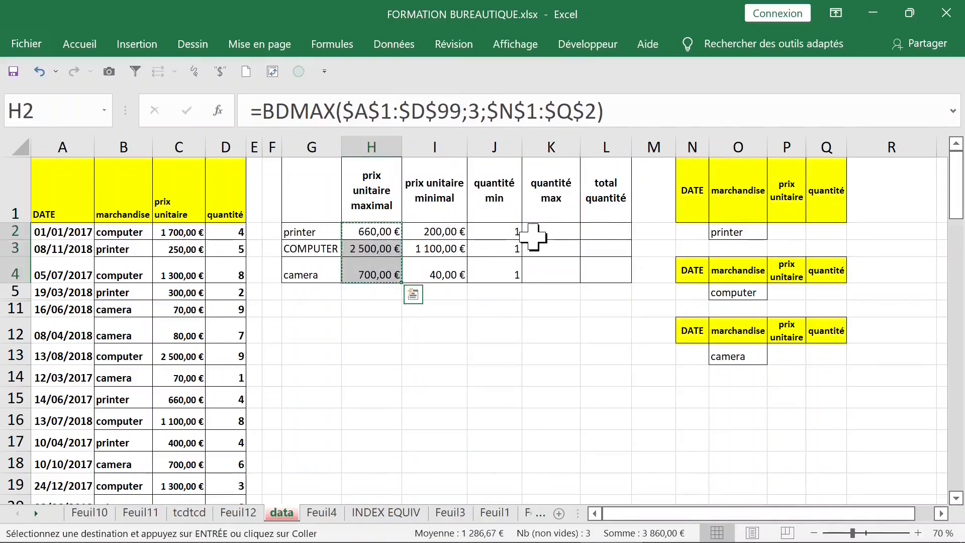
left_click_drag(557, 236, 550, 275)
key("ctrl+v")
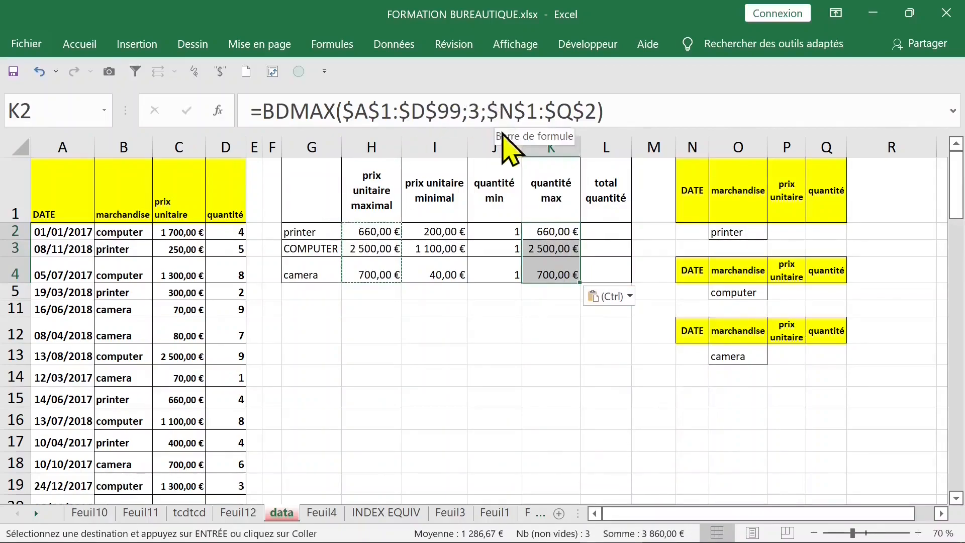
key("Escape")
Change the field number to 4 in the BDMAX formulas in K2, K3 and K4
double_click(473, 112)
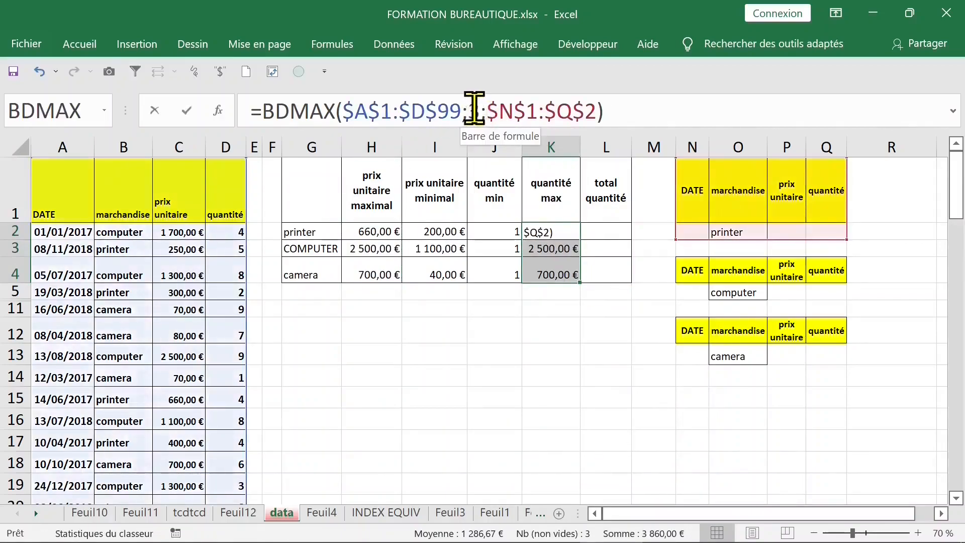
key("Return")
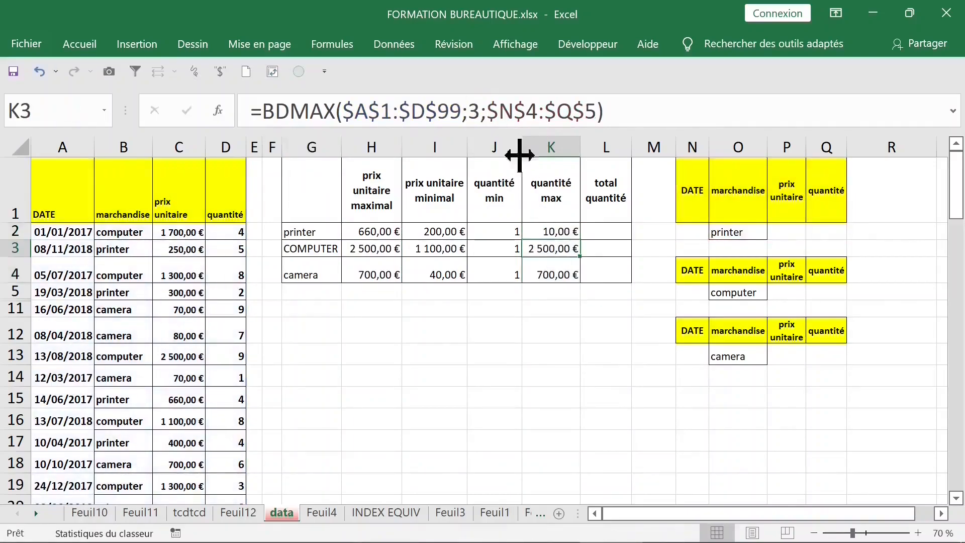
double_click(472, 111)
key("Return")
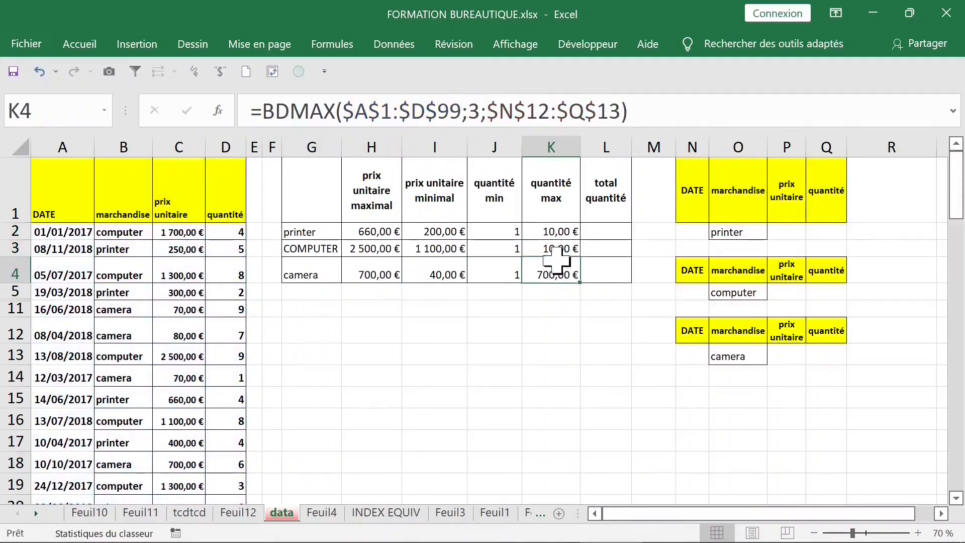
double_click(472, 110)
type("4")
key("Return")
left_click(548, 236)
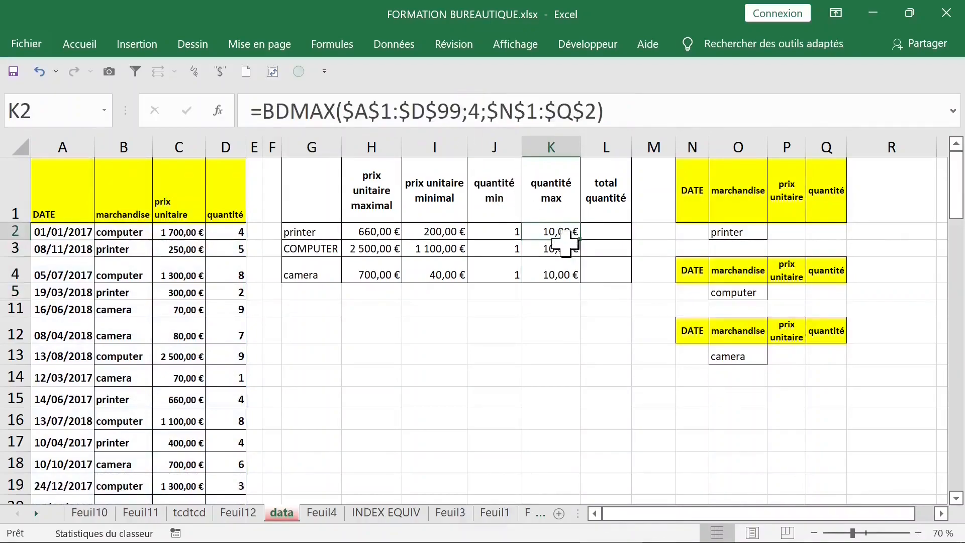
Copy the cell formatting of the minimum quantity in J2 onto the maximum quantity cells K2:K4
left_click(502, 231)
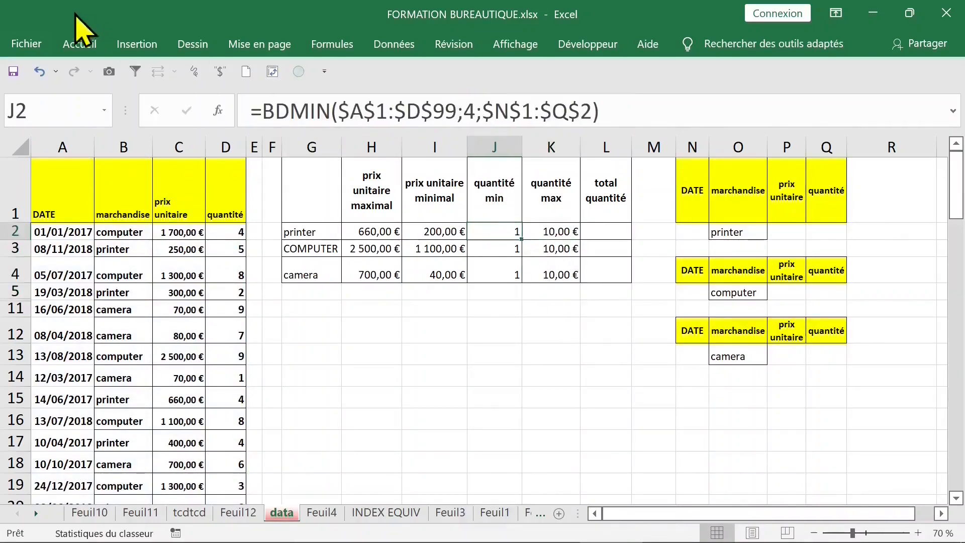
left_click(83, 46)
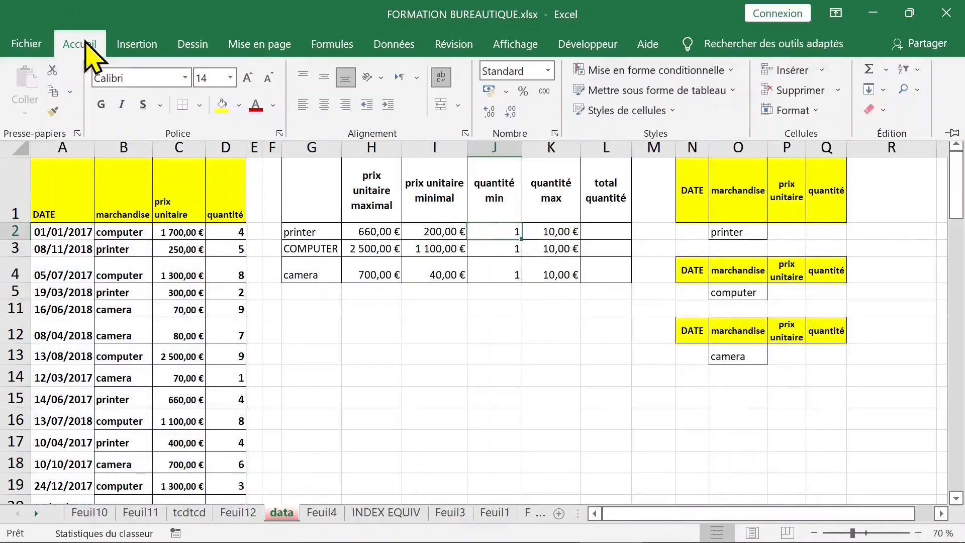
left_click(53, 111)
left_click_drag(556, 231, 556, 268)
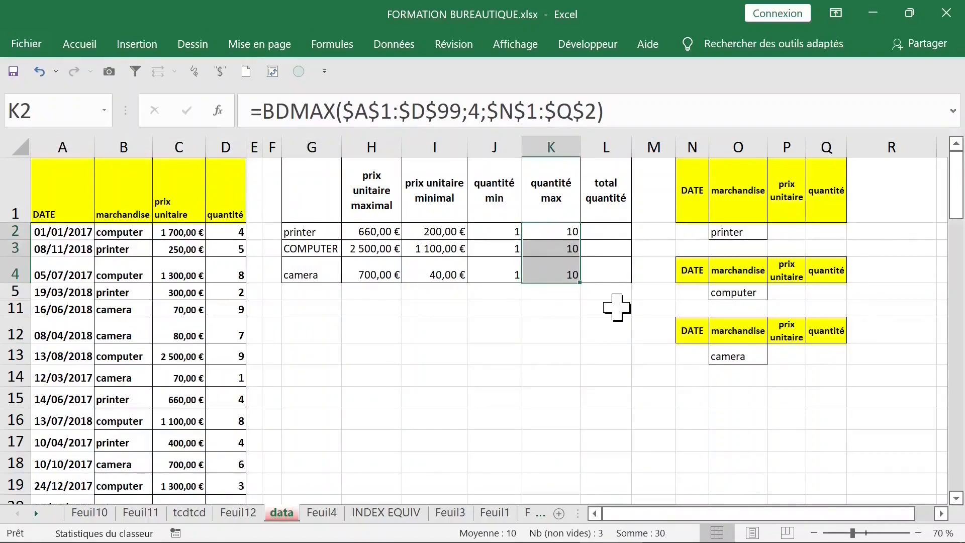
Copy the three BDMAX formulas in K2:K4 into the total quantity cells L2:L4
left_click(605, 235)
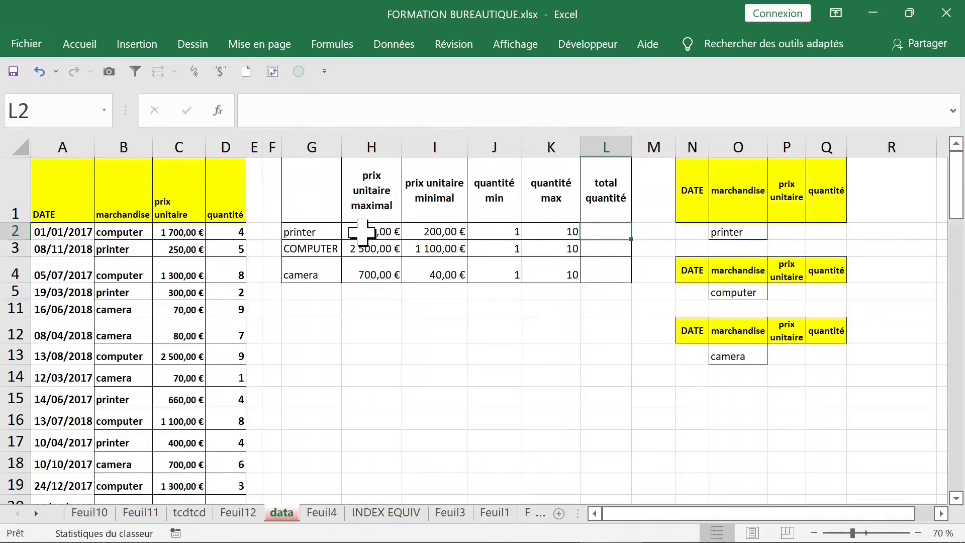
left_click(547, 234)
left_click_drag(547, 234, 548, 276)
key("ctrl+c")
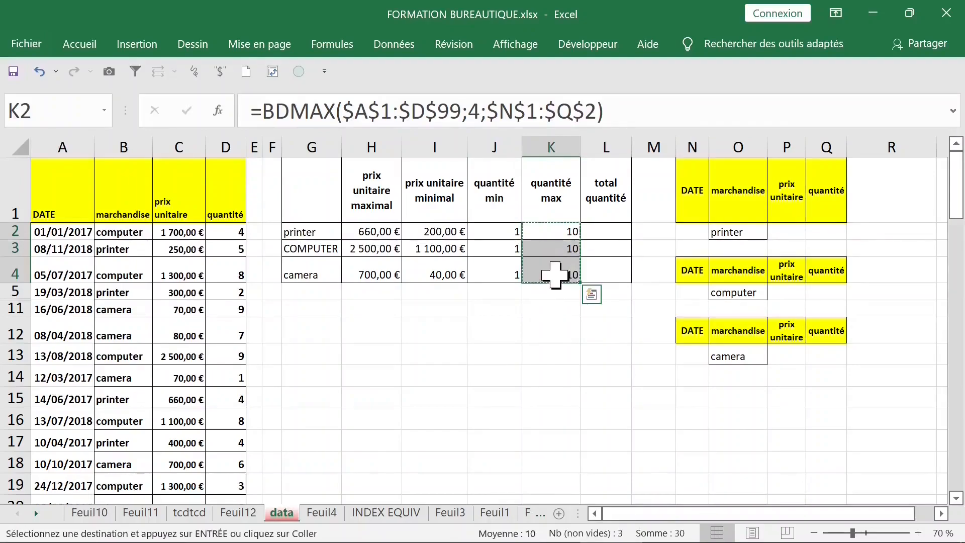
left_click_drag(617, 233, 614, 266)
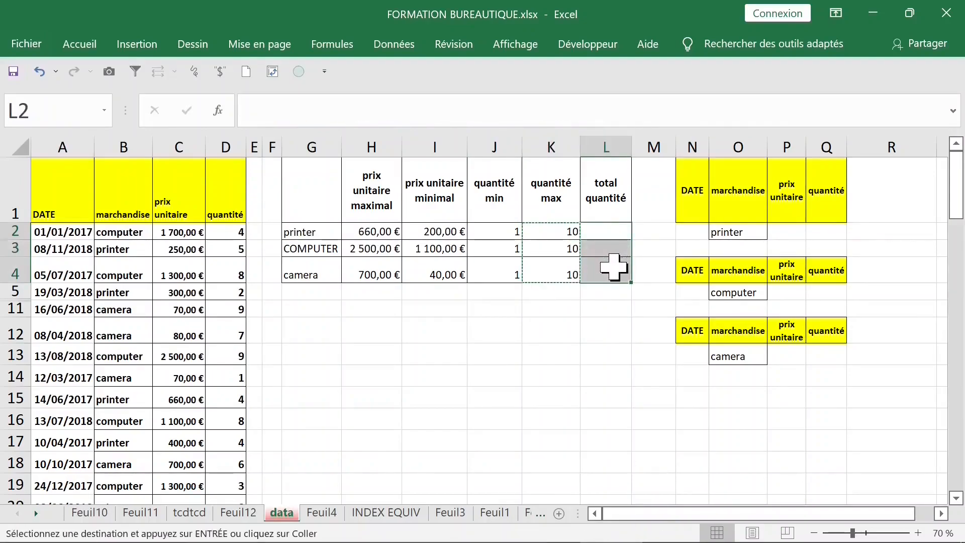
key("ctrl+v")
Change the function in the printer's total quantity formula in L2 from BDMAX to BDSOMME
double_click(617, 232)
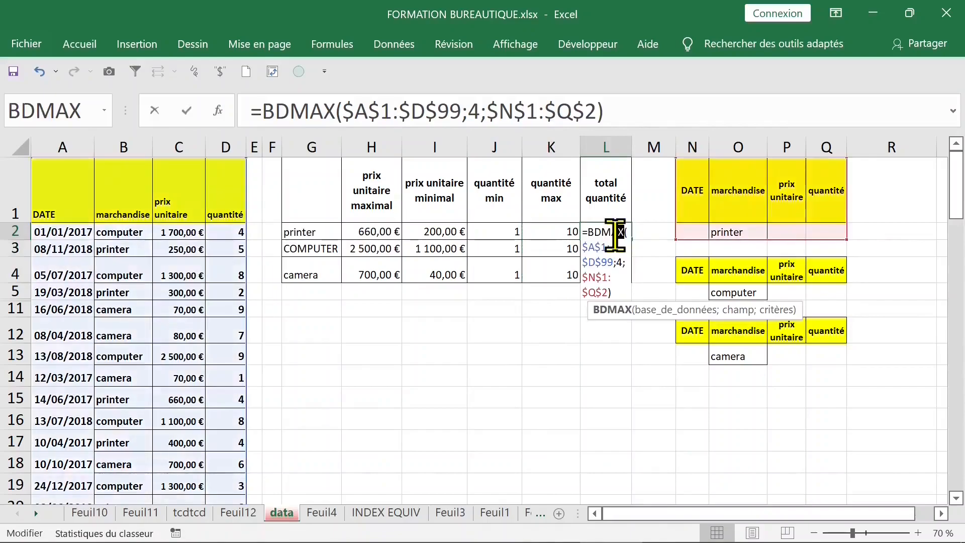
key("Escape")
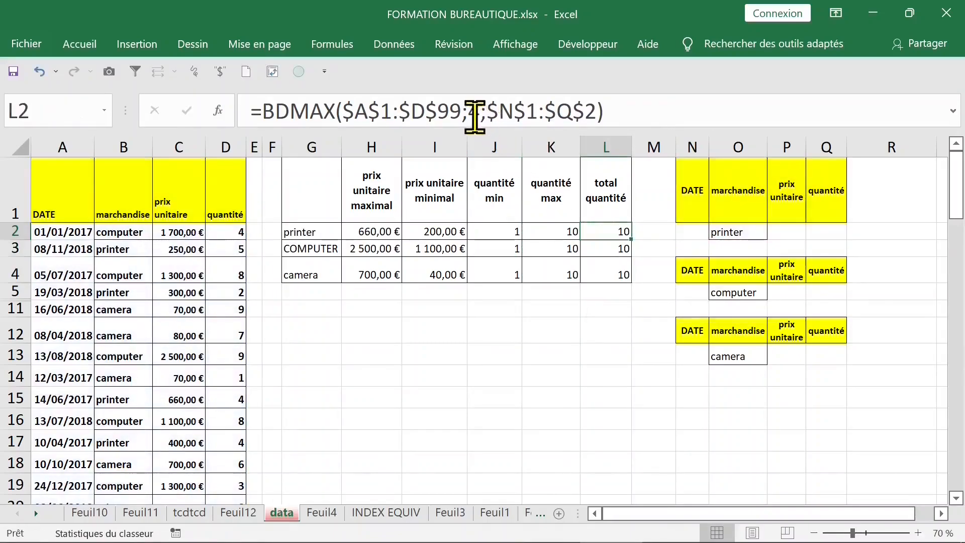
left_click(293, 107)
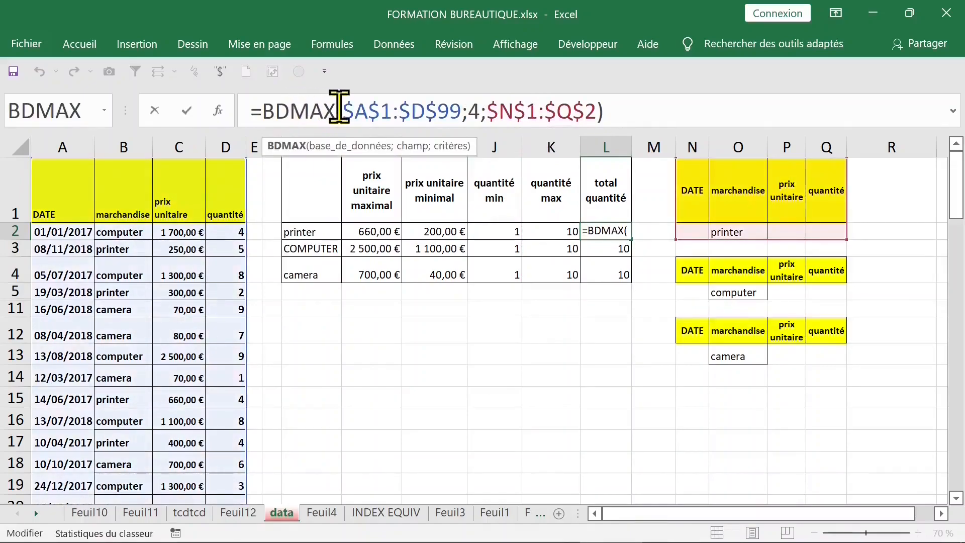
type("somme")
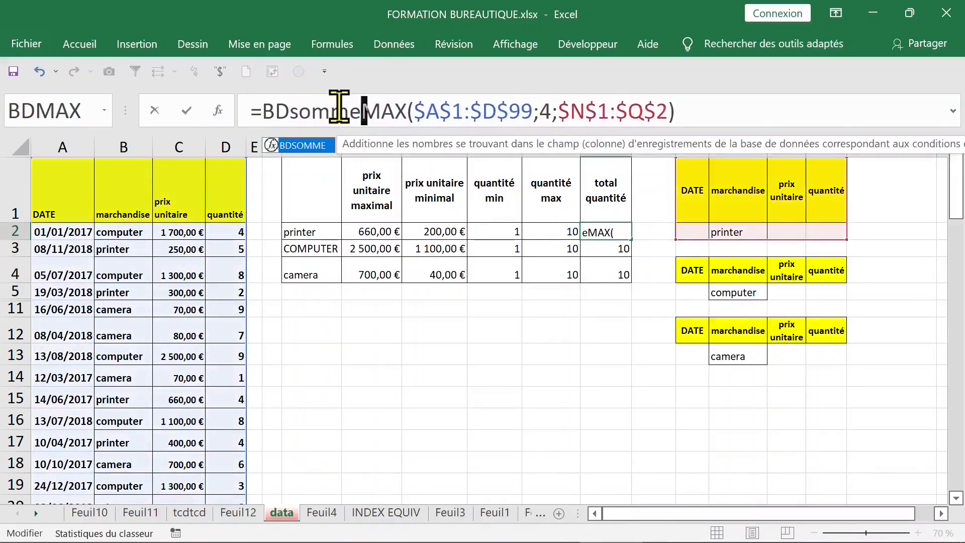
key("Delete")
key("Delete")
key("Delete")
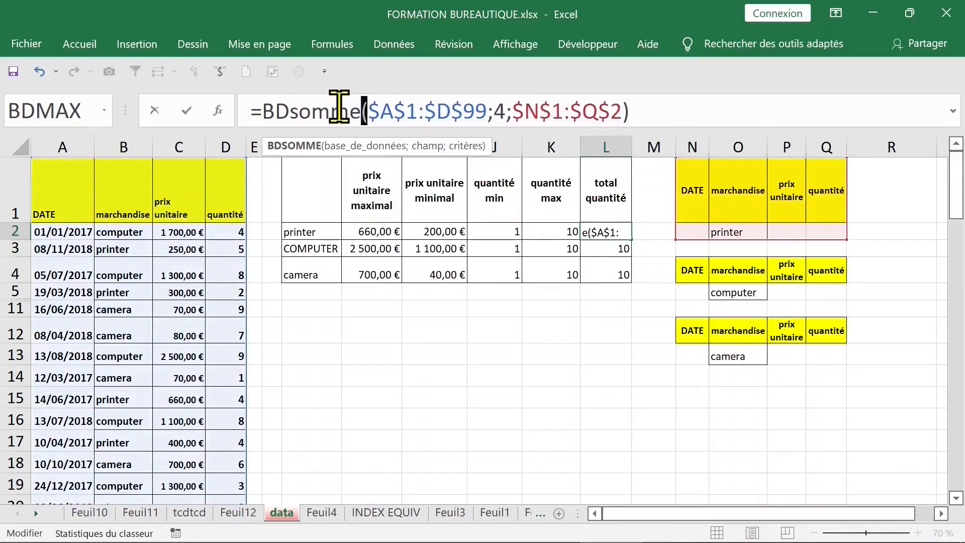
key("Return")
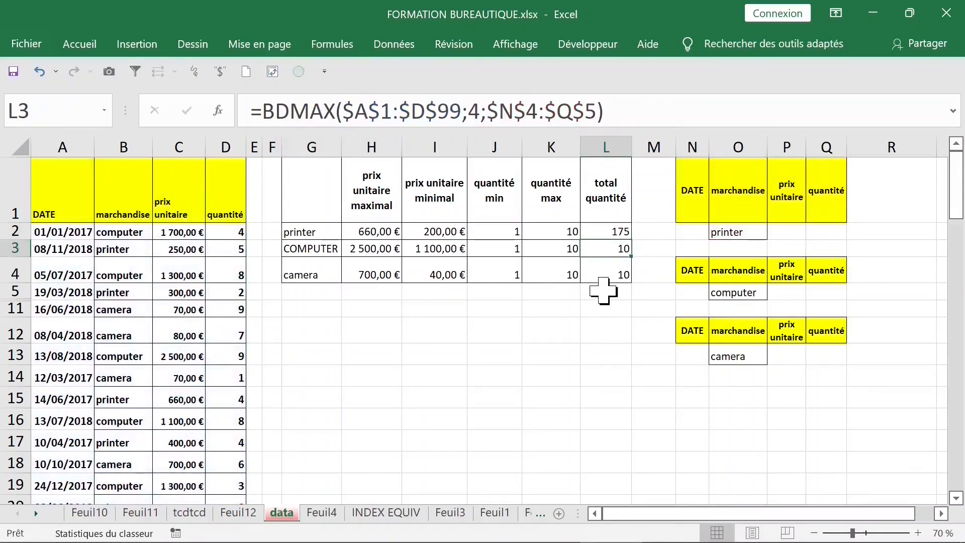
Replace all occurrences of "bdmax" with "bdsomme" in the total quantity formulas in L3:L4
left_click_drag(612, 249, 620, 274)
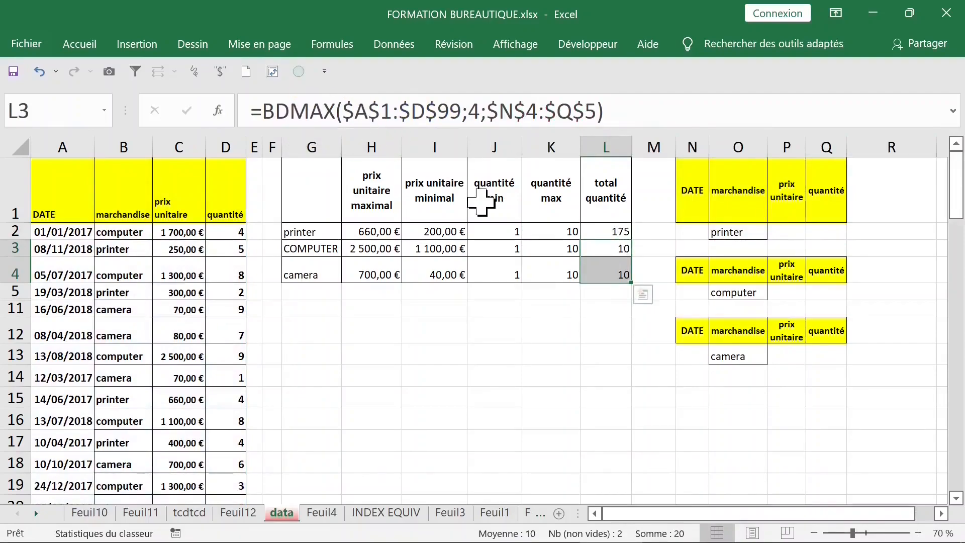
key("ctrl+h")
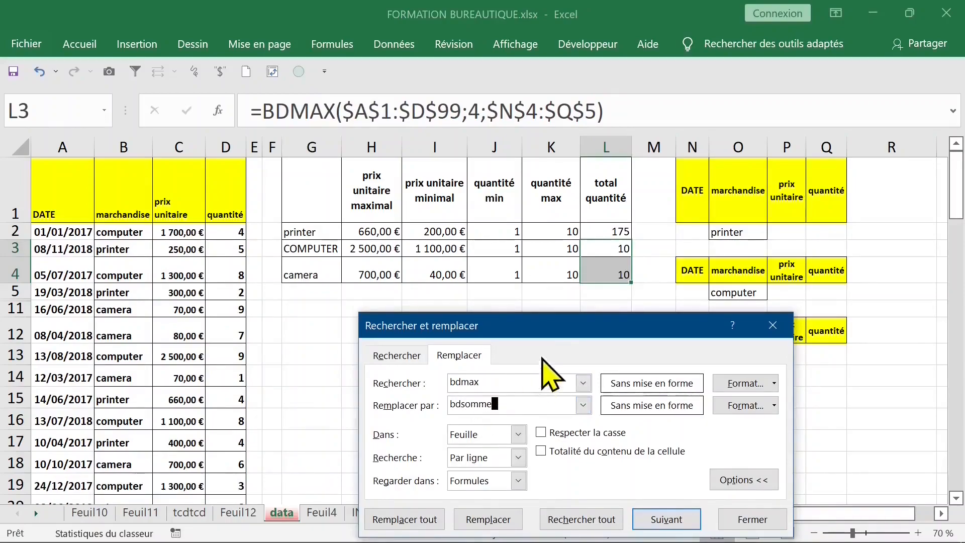
left_click_drag(550, 327, 581, 188)
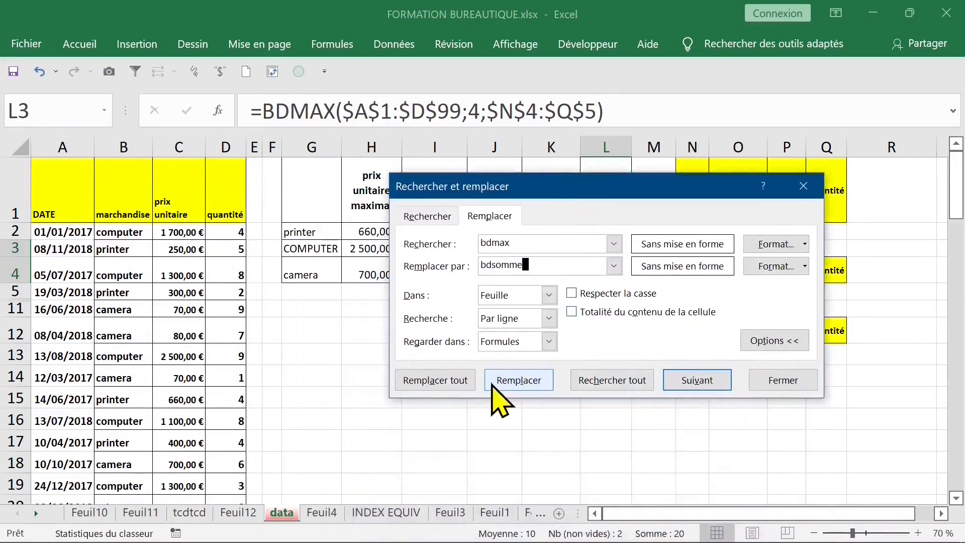
left_click(463, 382)
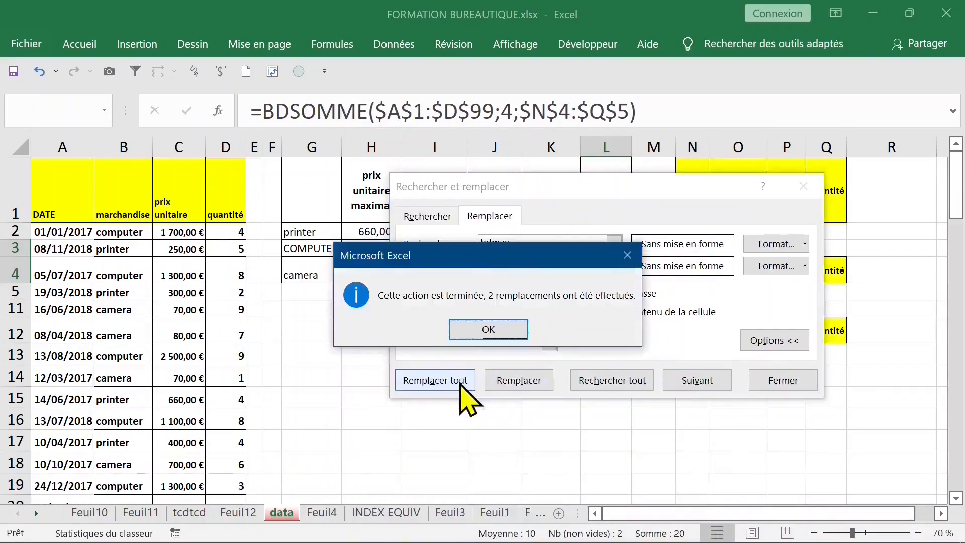
left_click(483, 331)
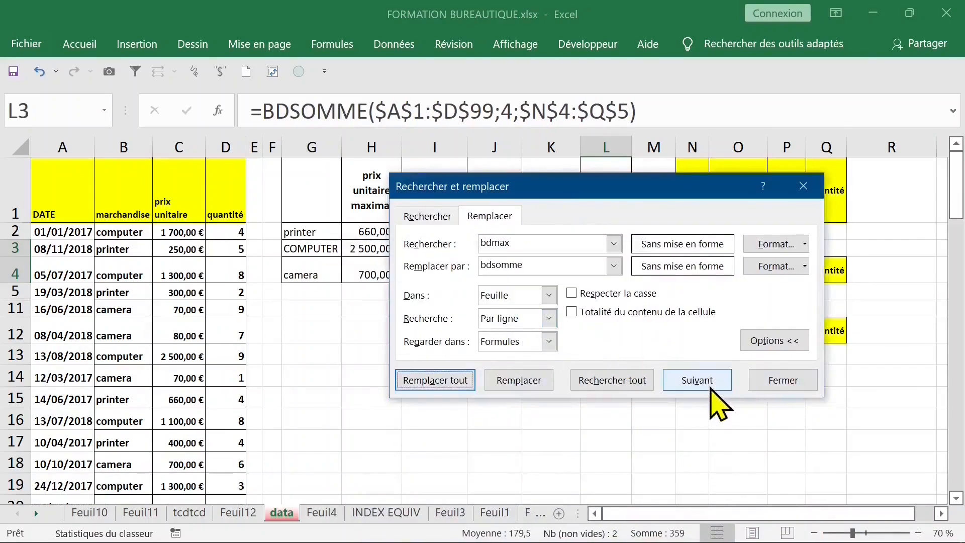
left_click(782, 383)
left_click(621, 395)
Check the computer row's total quantity formula in L3 and maximum price formula in H3
left_click(601, 248)
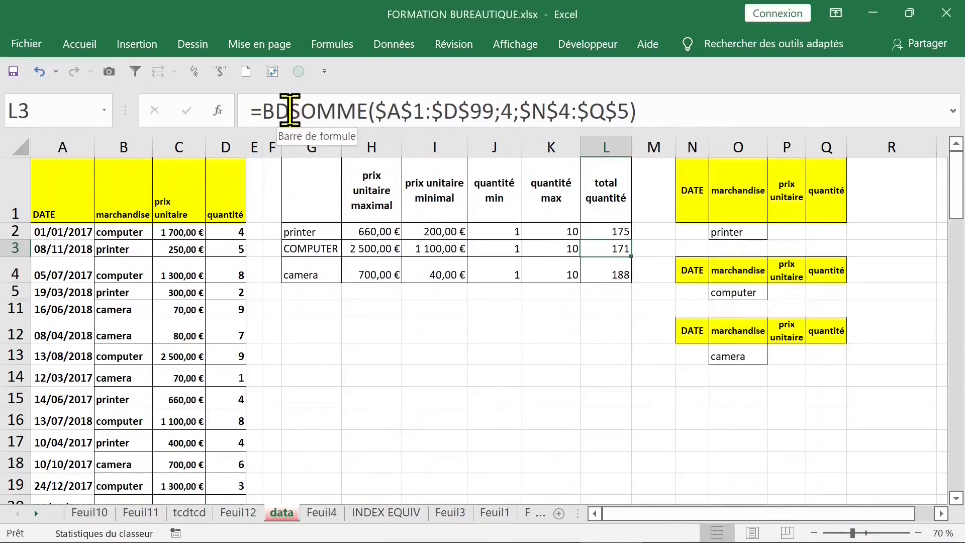
left_click(475, 309)
left_click(402, 272)
left_click(372, 248)
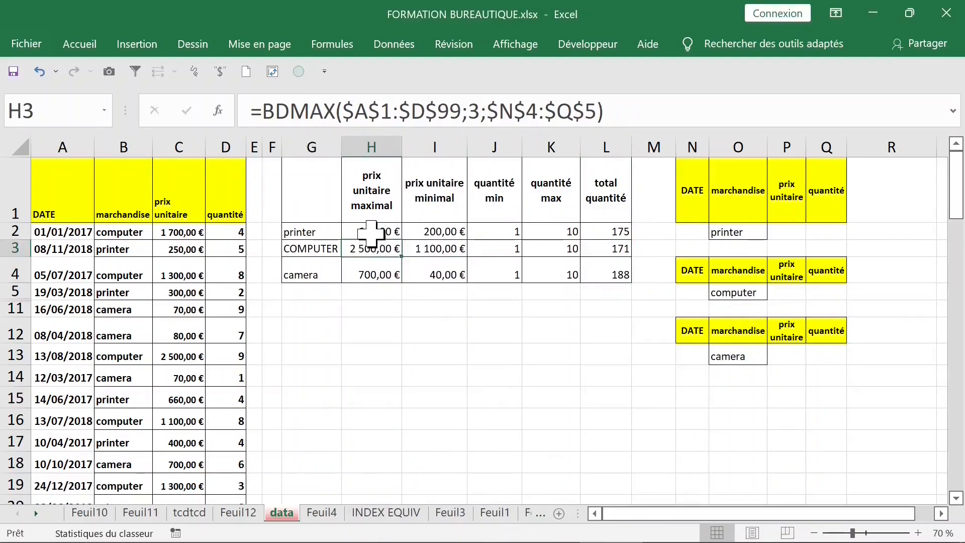
left_click(179, 235)
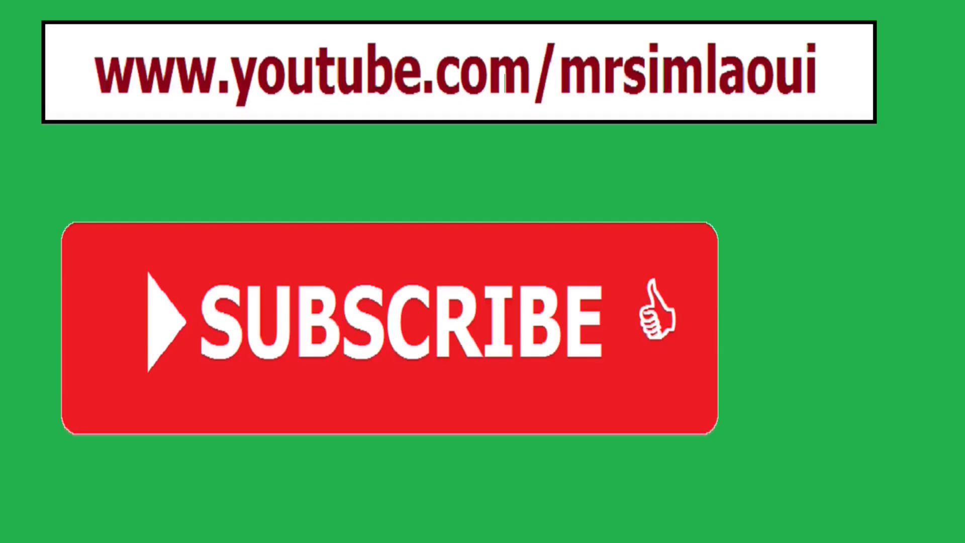